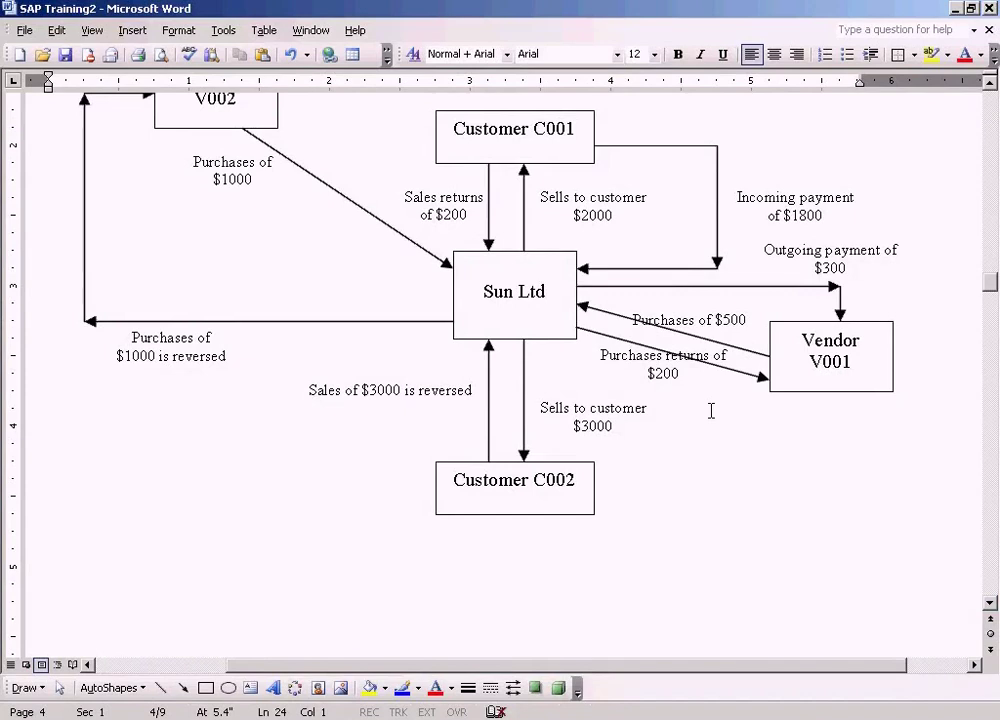
Select and highlight the Purchases of $1000 and $1000-is-reversed labels in the Sun Ltd diagram.
scroll(711, 410, up, 1)
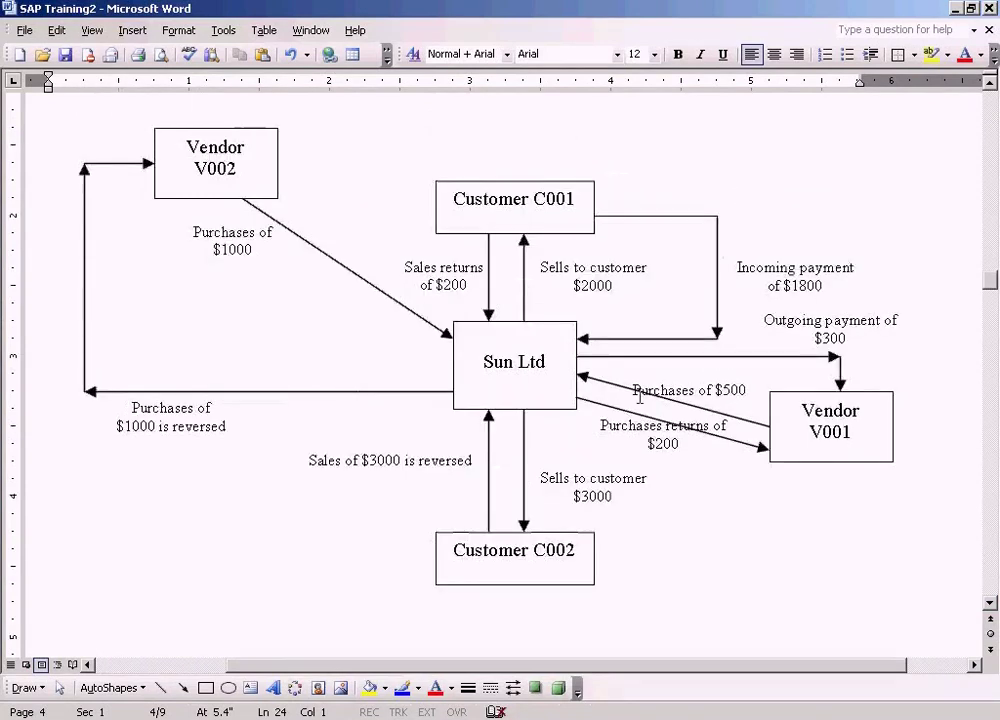
click(260, 251)
click(257, 337)
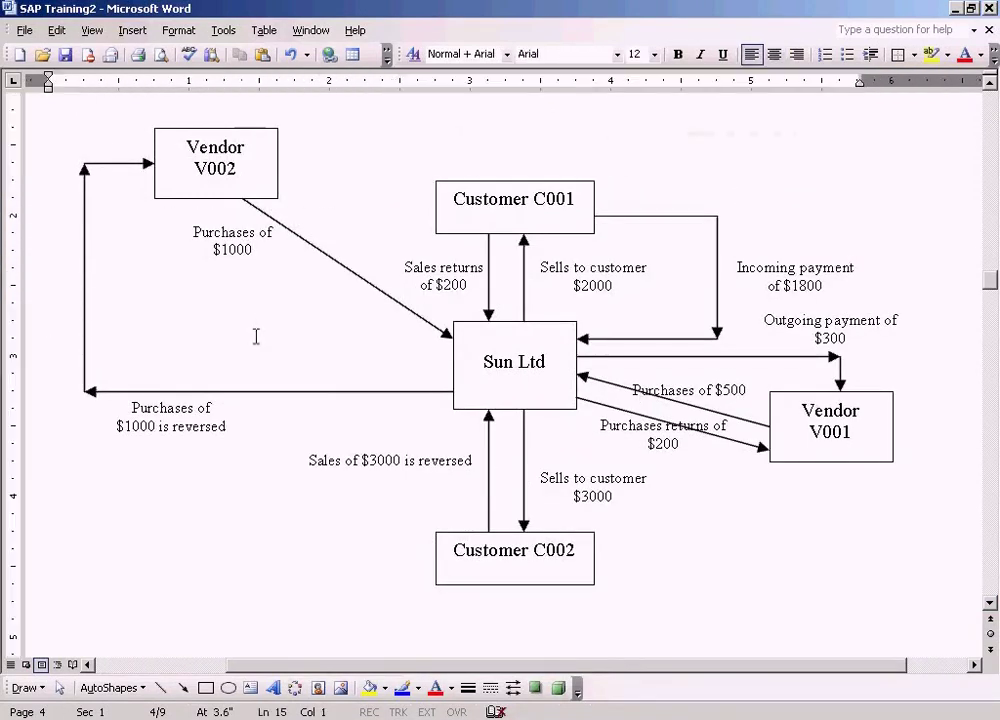
click(211, 427)
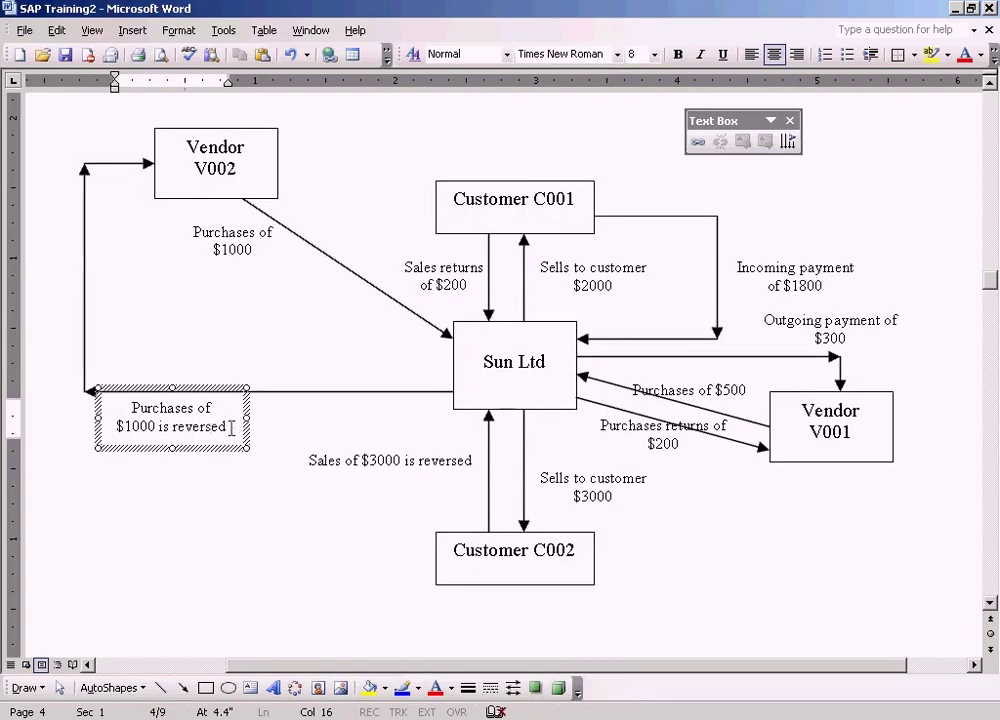
drag(231, 428, 172, 410)
click(283, 337)
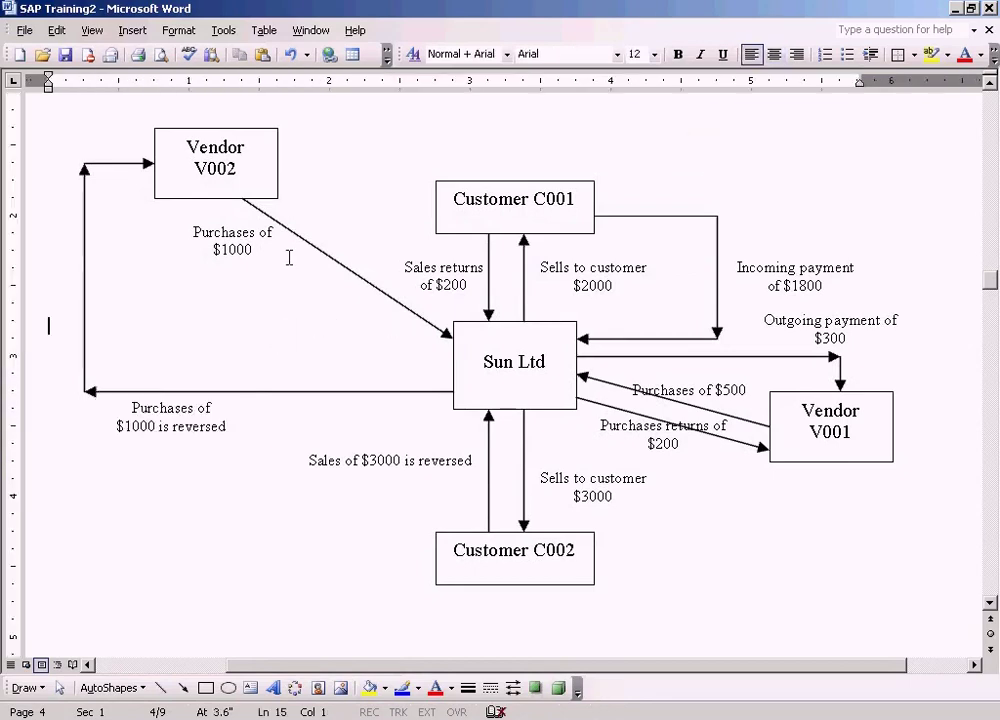
click(250, 230)
key(Home)
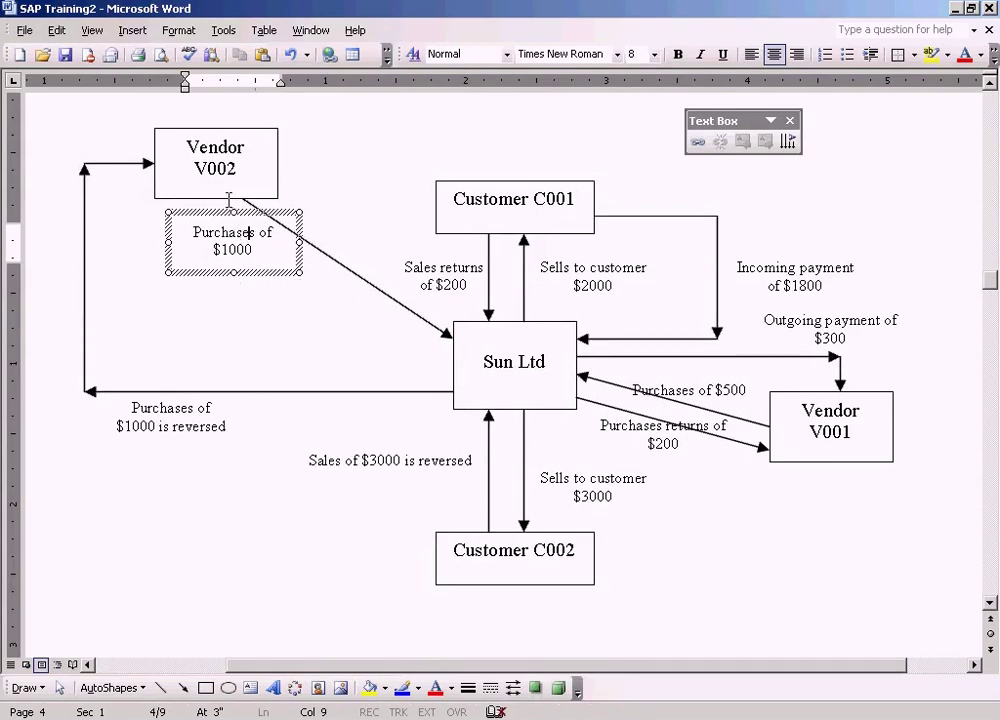
Check the $1000 labels and the Vendor V002 box, then return to the document body.
click(257, 416)
click(207, 427)
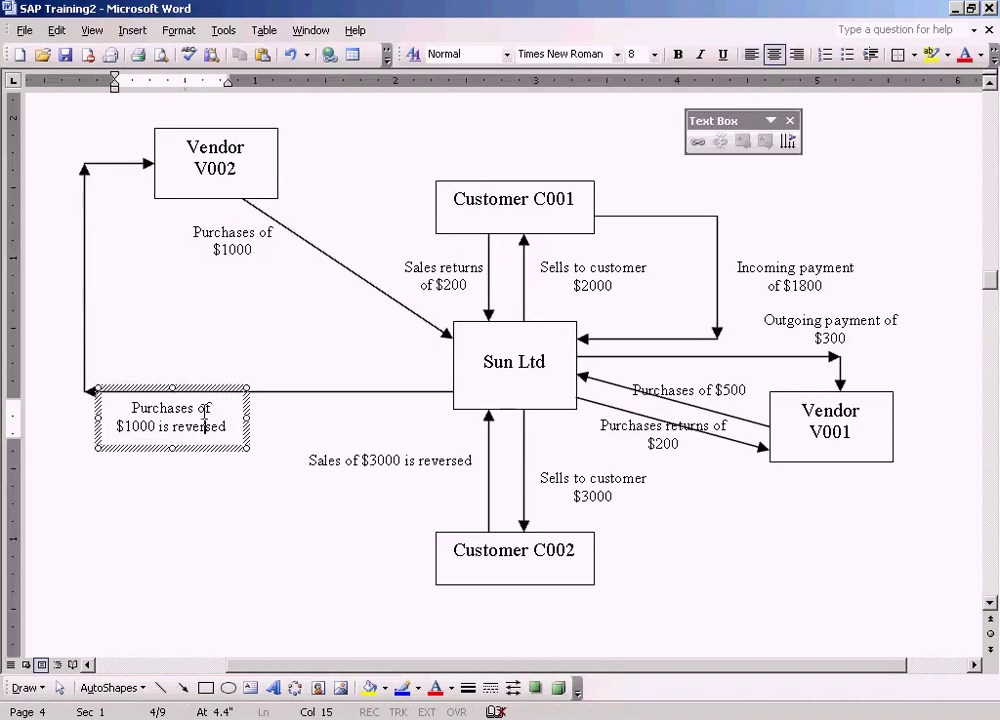
click(232, 320)
click(222, 244)
click(207, 408)
click(226, 168)
click(728, 487)
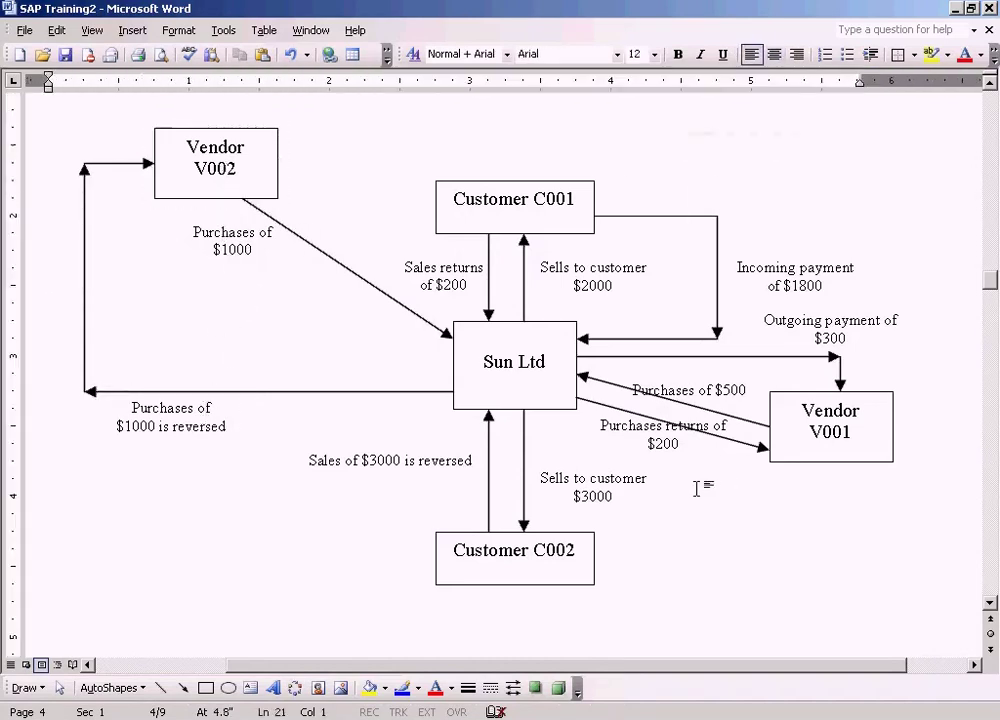
Locate the Purchase returns of $200 row, then page back up to the Sun Ltd diagram.
scroll(996, 601, down, 20)
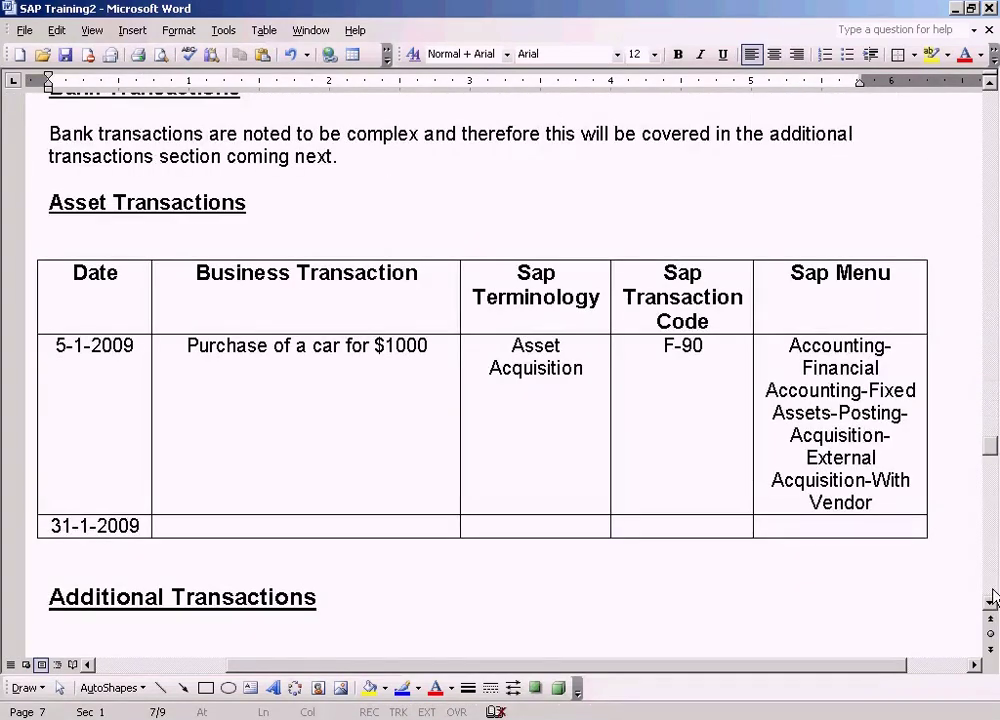
scroll(996, 601, down, 10)
scroll(997, 330, up, 12)
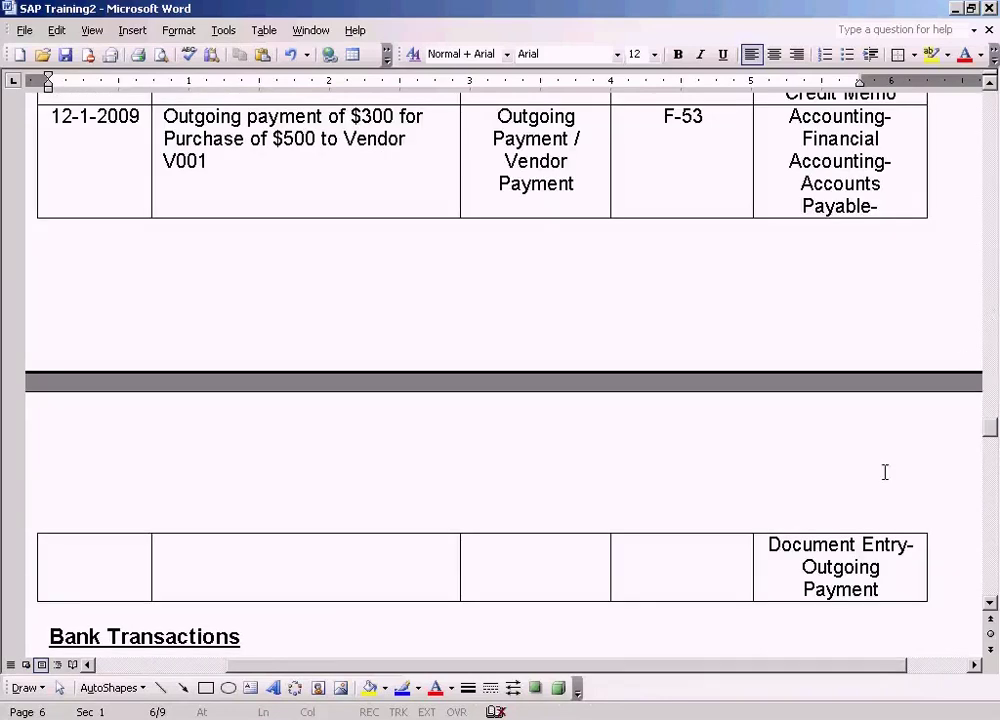
click(314, 453)
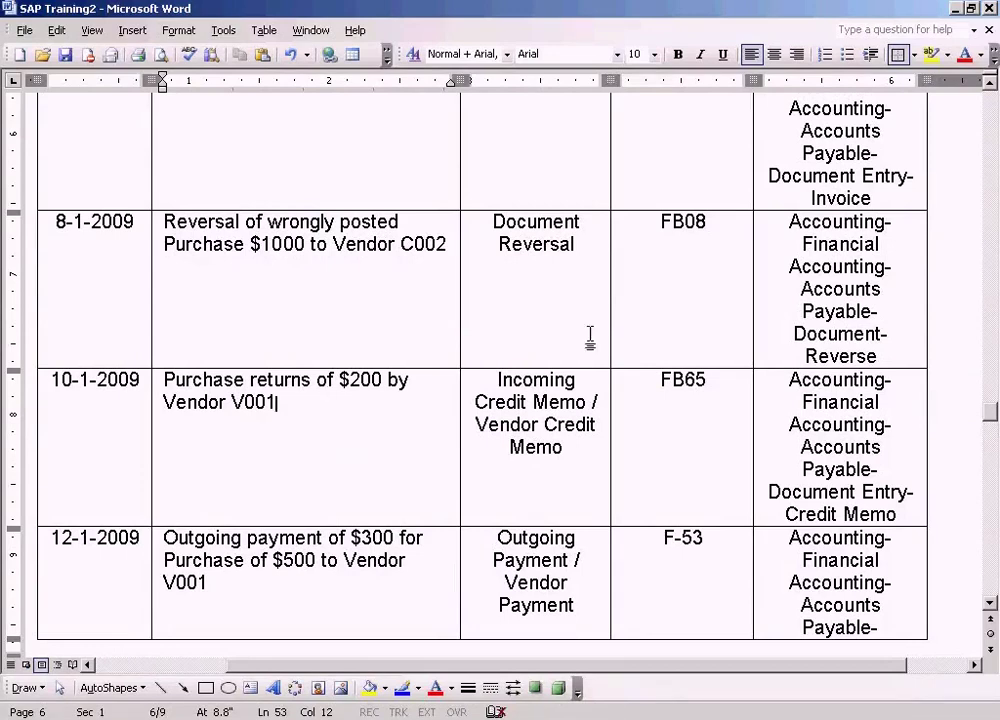
click(995, 158)
click(995, 155)
click(995, 155)
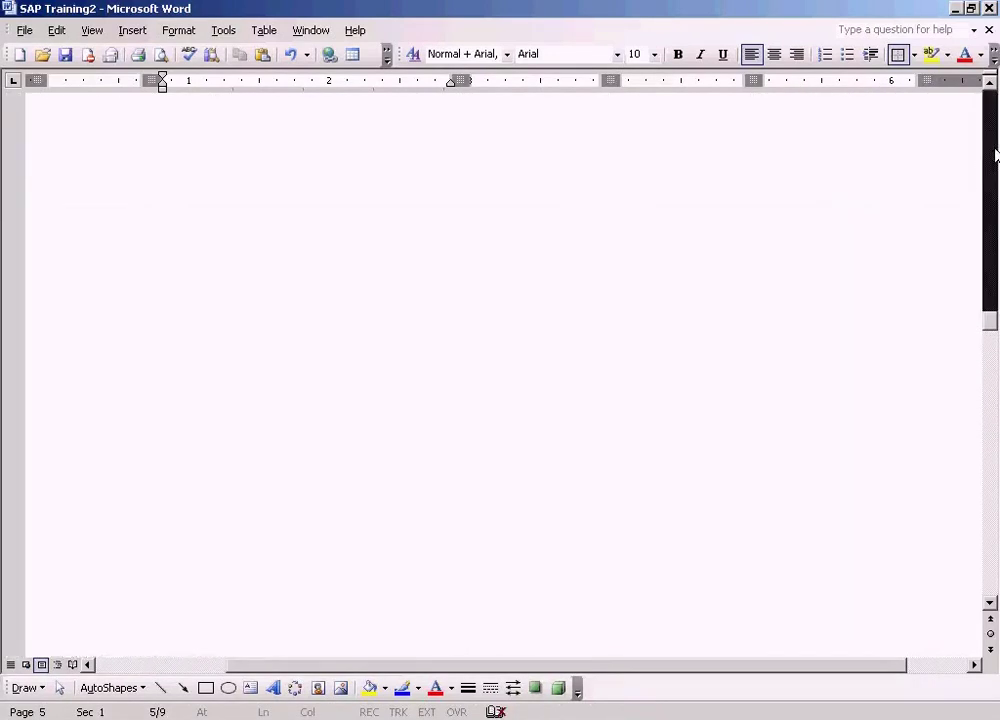
click(995, 155)
scroll(839, 462, up, 4)
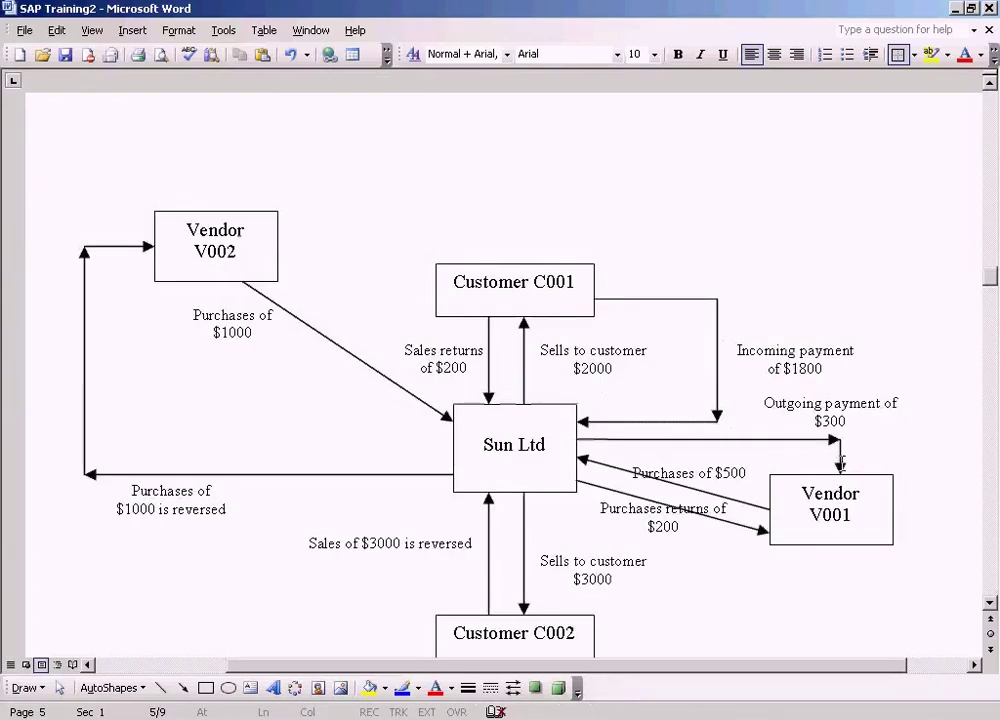
Select the Purchases returns of $200 label and switch to the SAP Easy Access window.
click(688, 540)
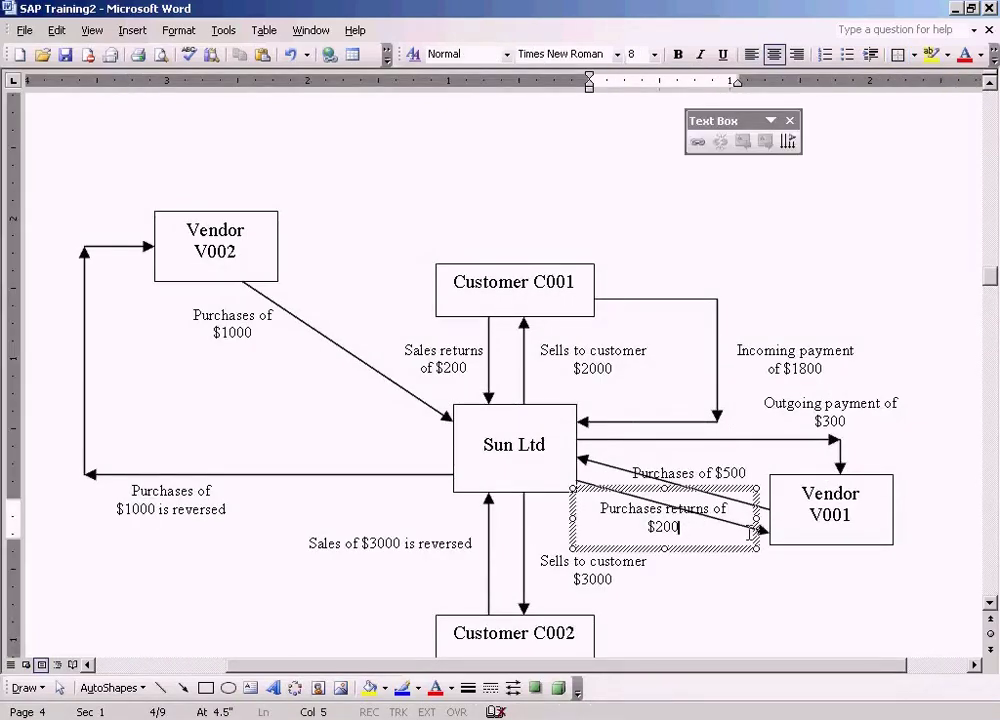
click(360, 719)
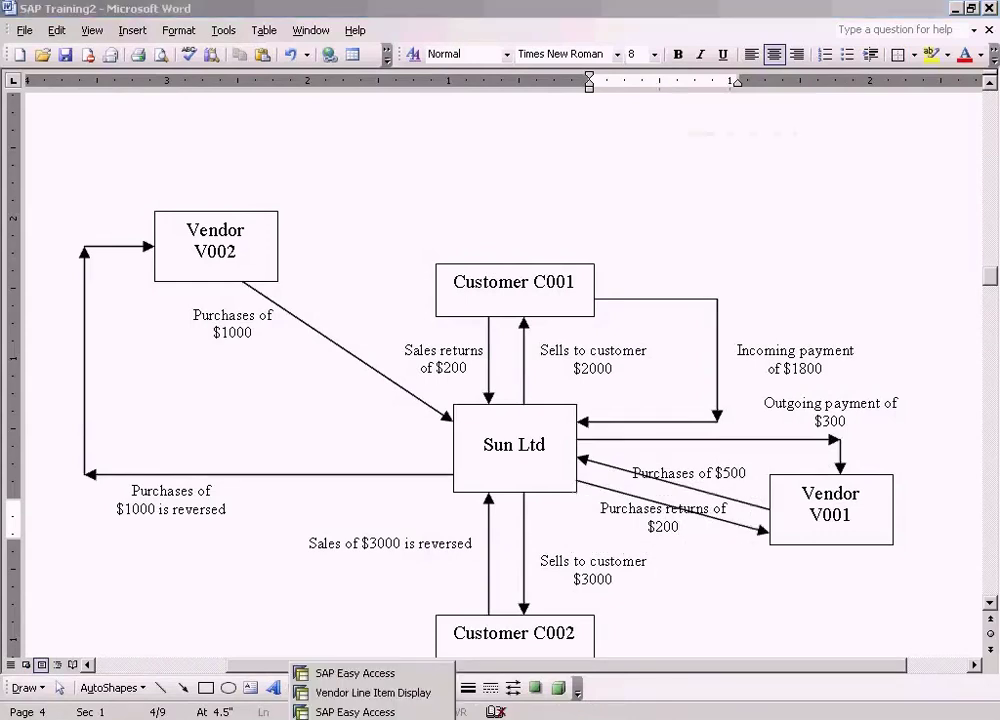
click(355, 673)
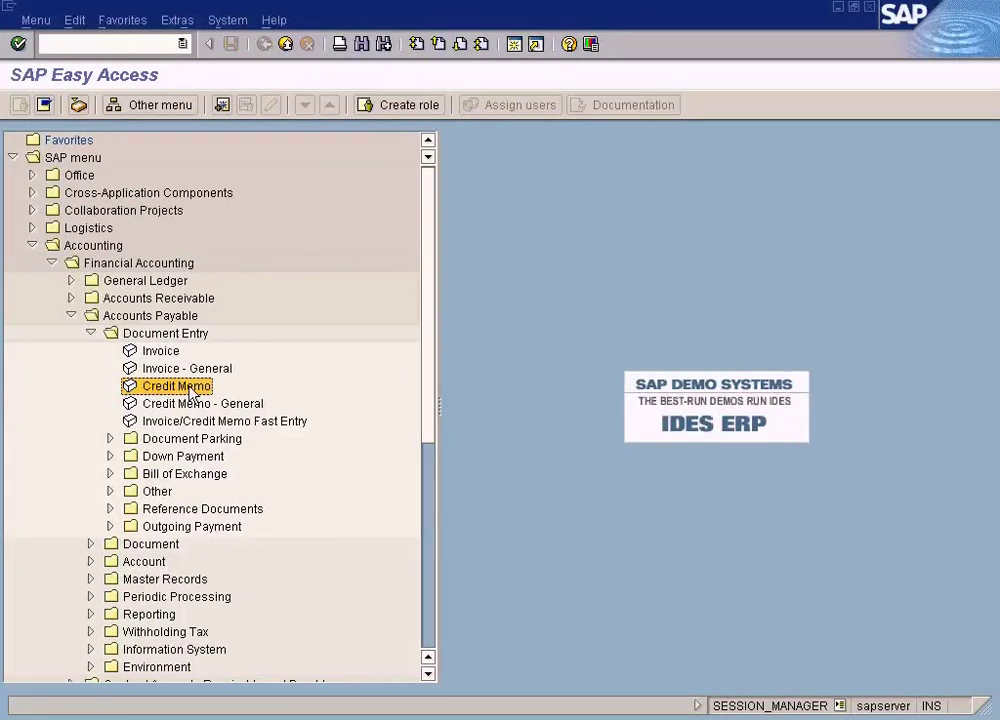
Expand Accounting > Financial Accounting > Accounts Payable > Document Entry and launch Credit Memo (FB65).
click(103, 247)
click(112, 262)
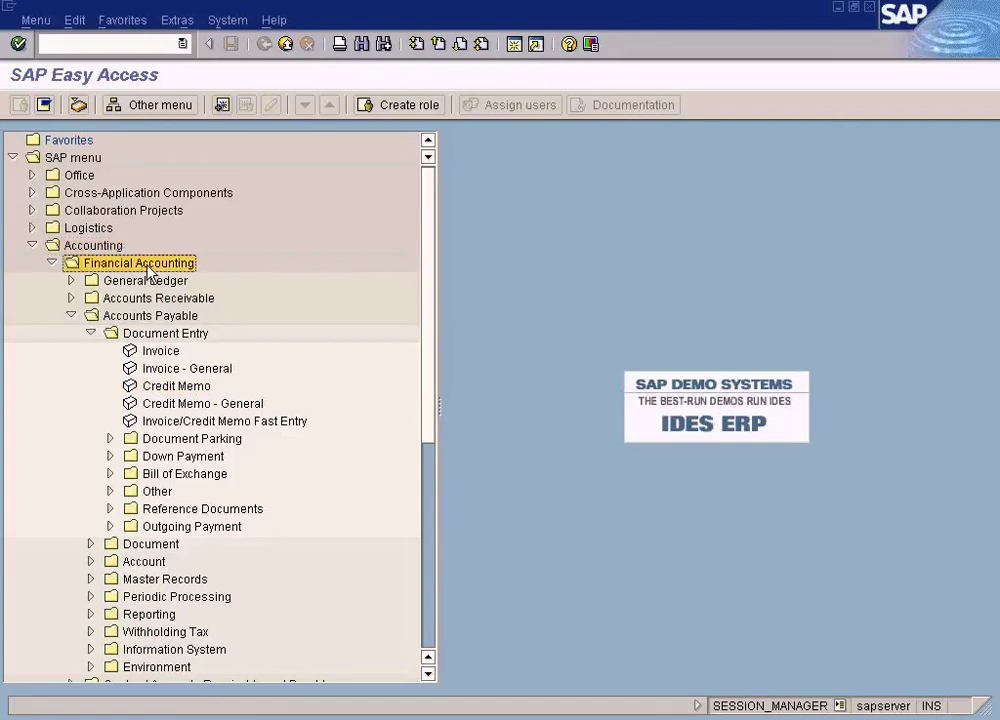
click(155, 316)
click(160, 334)
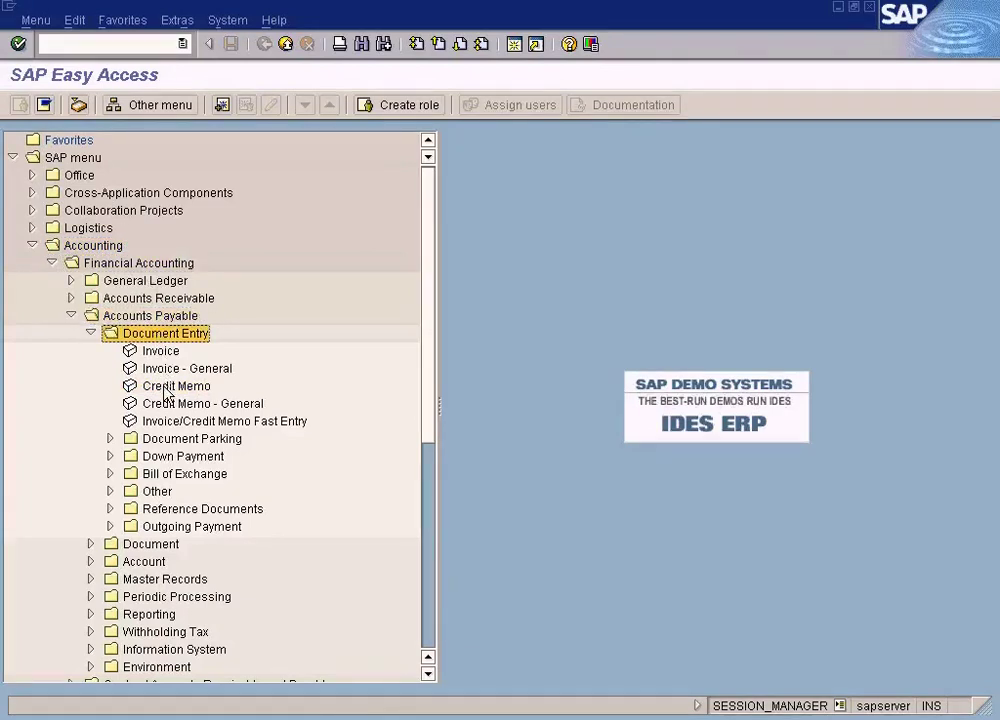
click(167, 387)
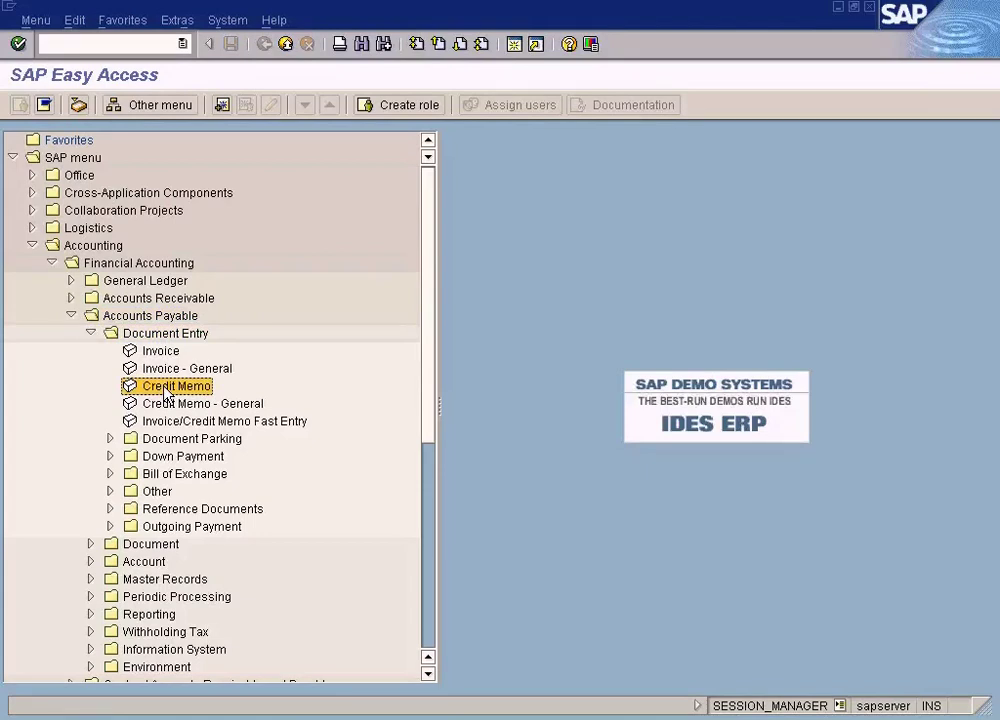
double_click(167, 395)
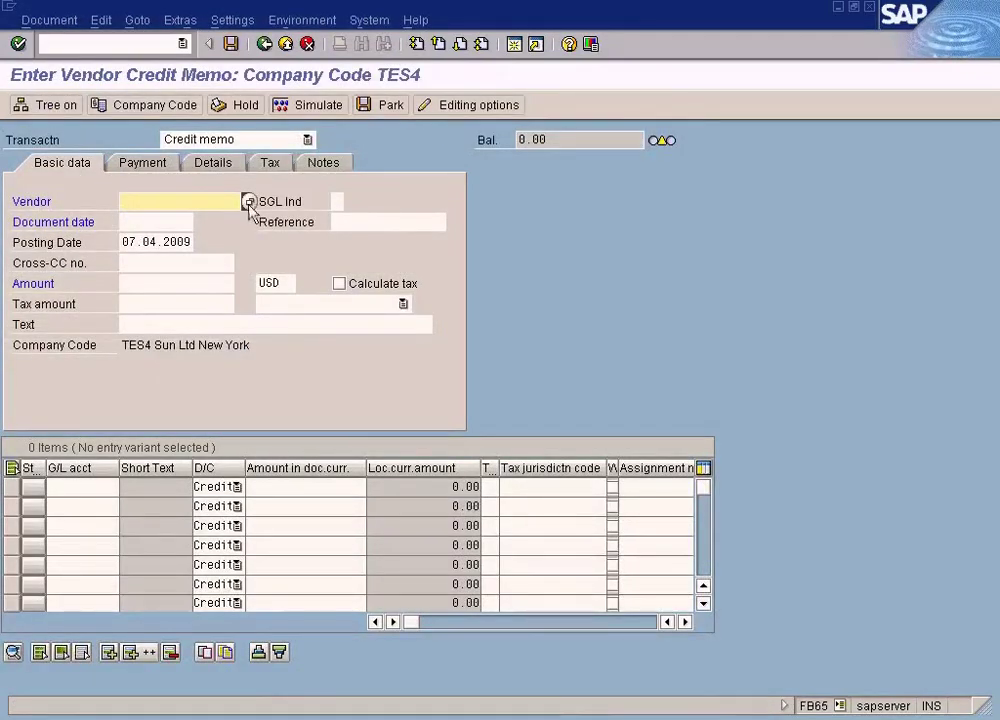
Run a vendor search under company code TES4, then close its results.
click(248, 201)
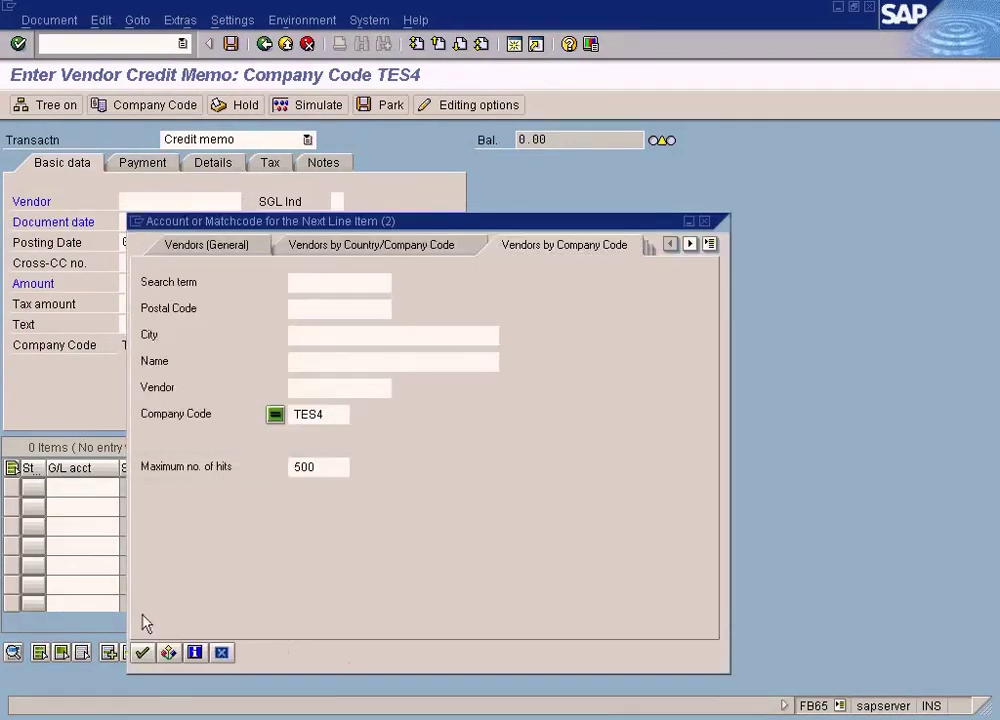
click(142, 652)
key(alt+Tab)
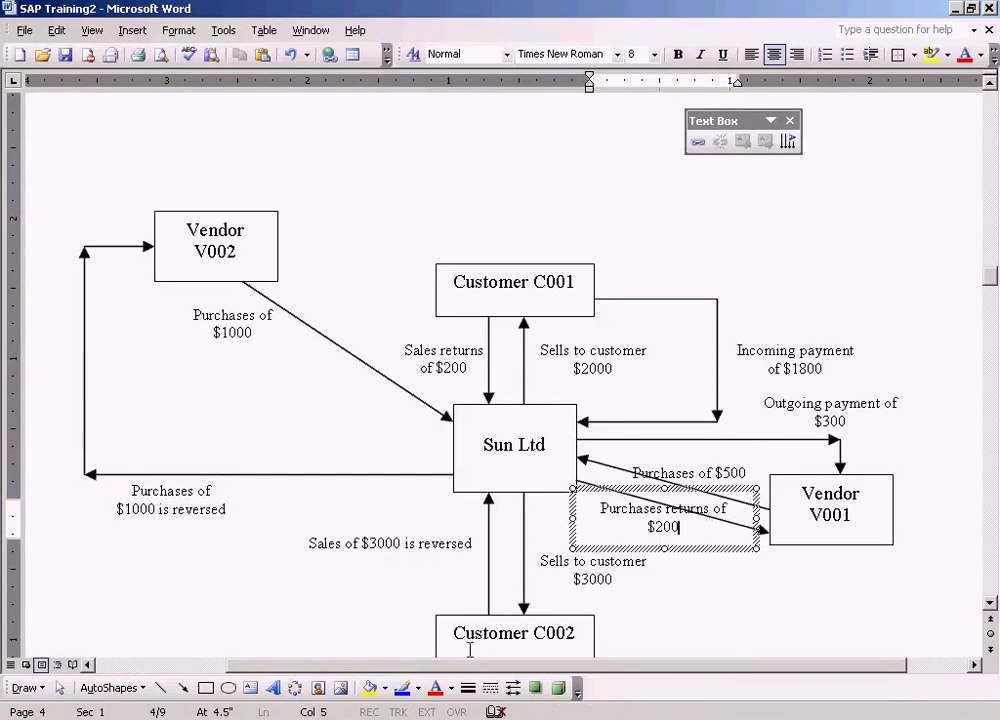
click(395, 714)
click(395, 589)
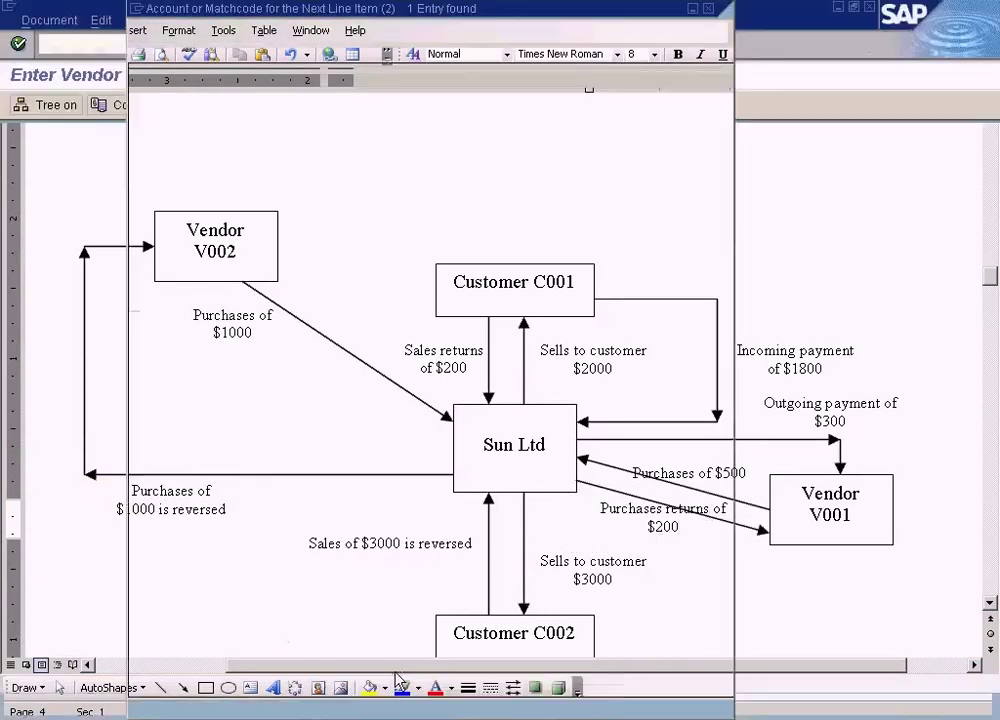
click(707, 9)
Change the company code from TES4 to SUN.
click(150, 22)
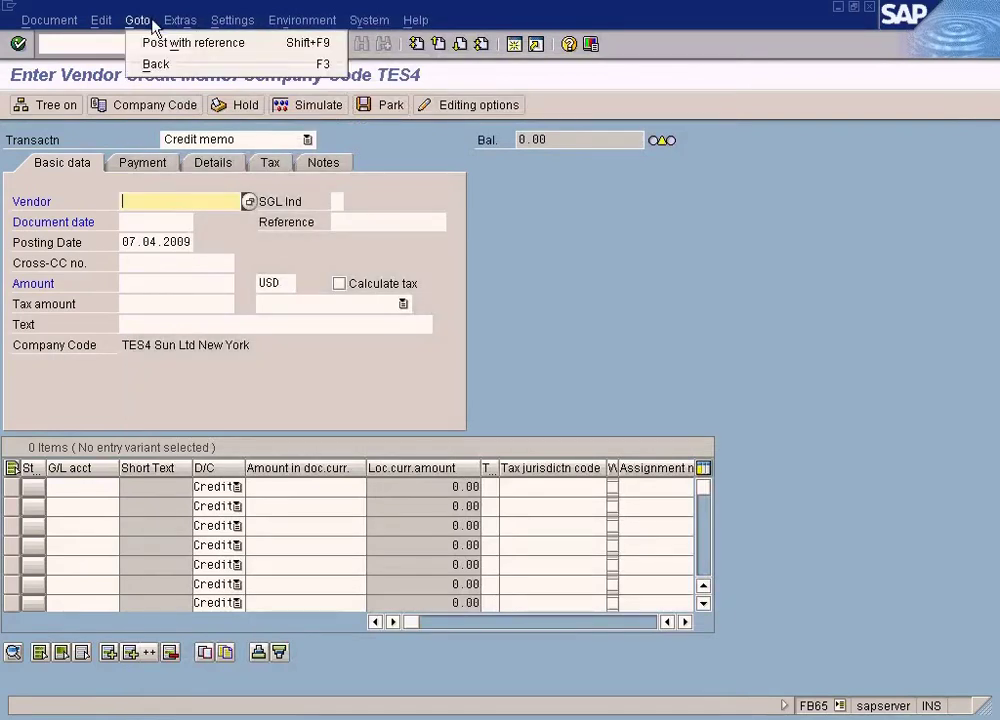
click(101, 20)
click(150, 38)
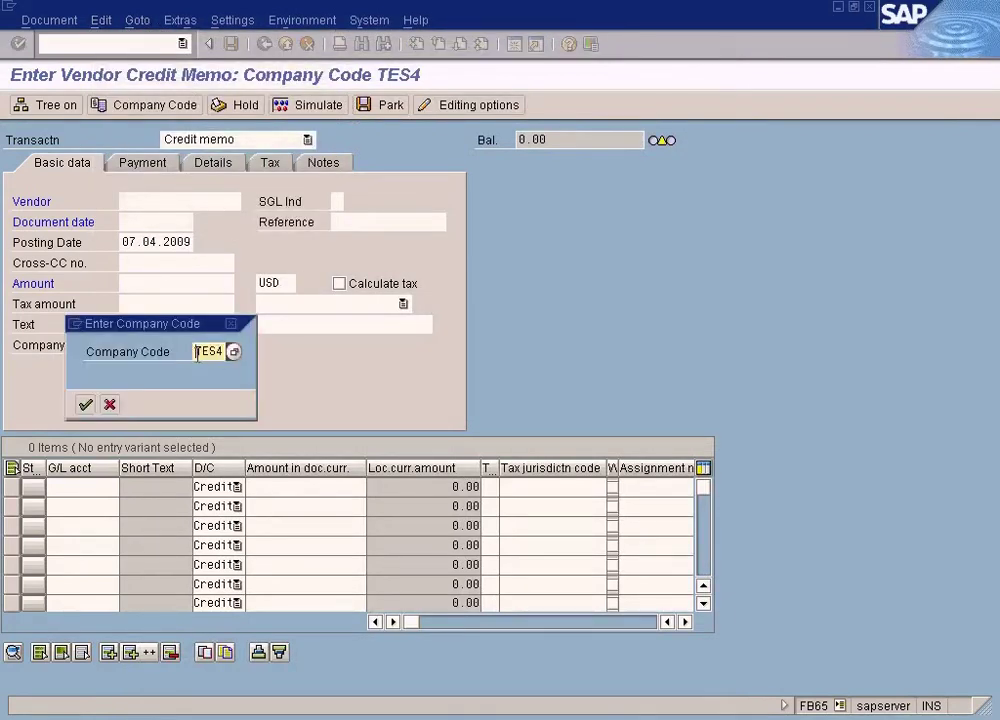
key(Delete)
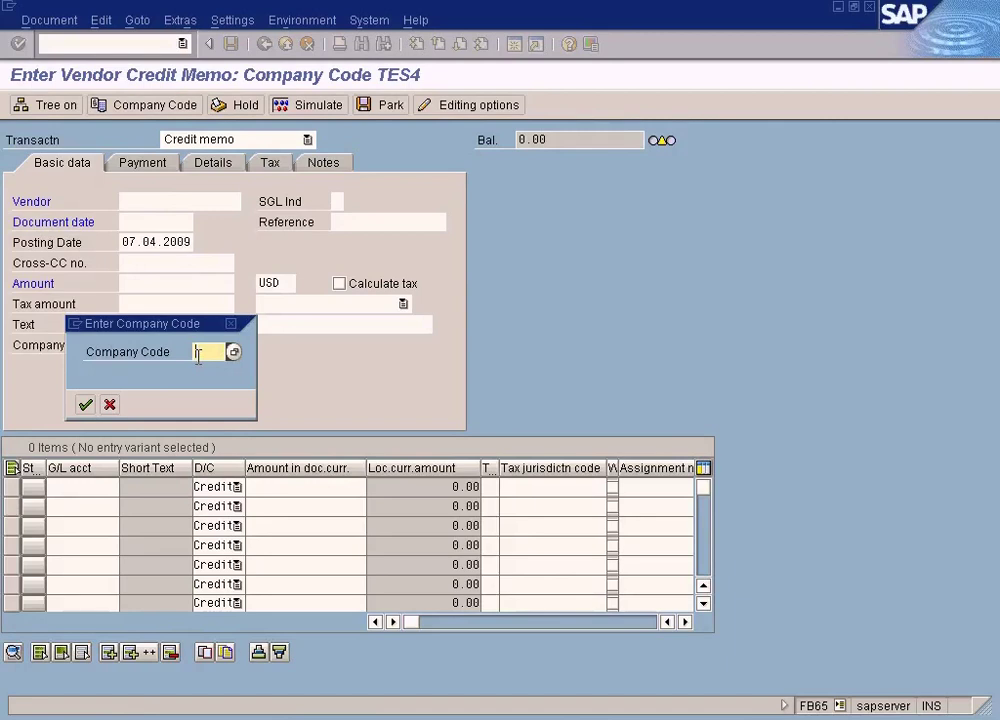
text(sun)
key(Return)
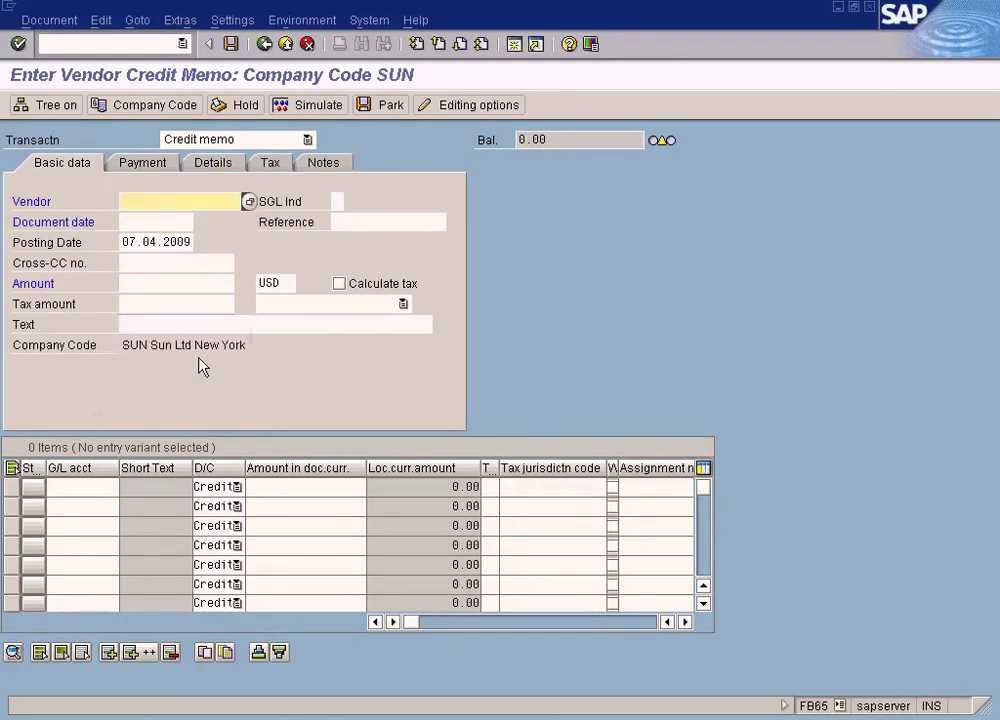
Choose Vendor A, account 400001, from the vendor search for SUN.
click(248, 202)
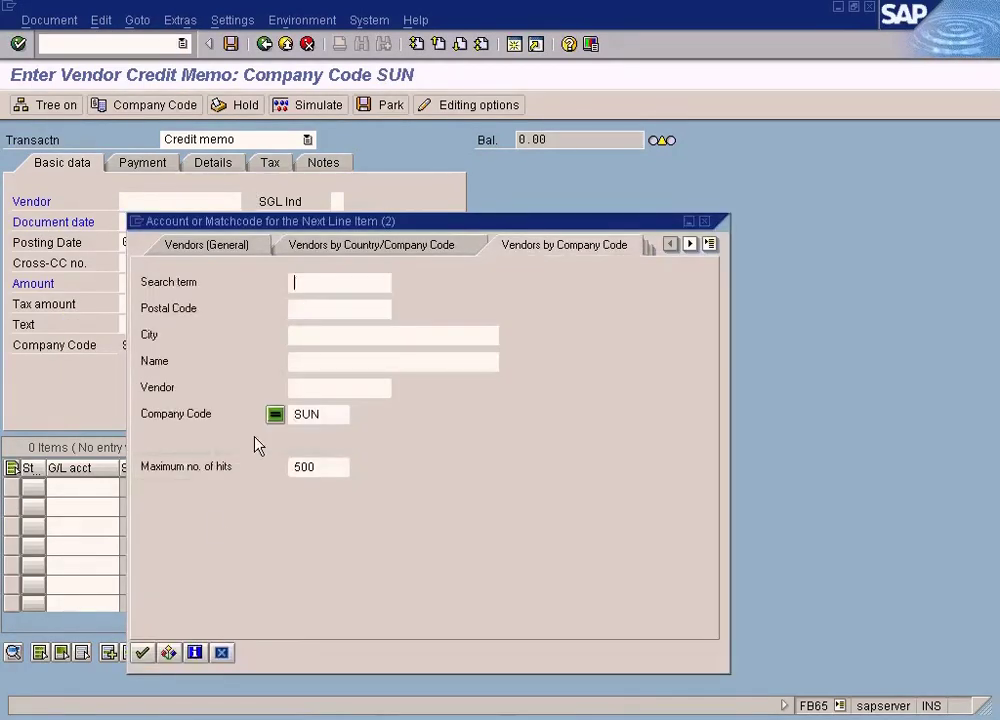
click(142, 653)
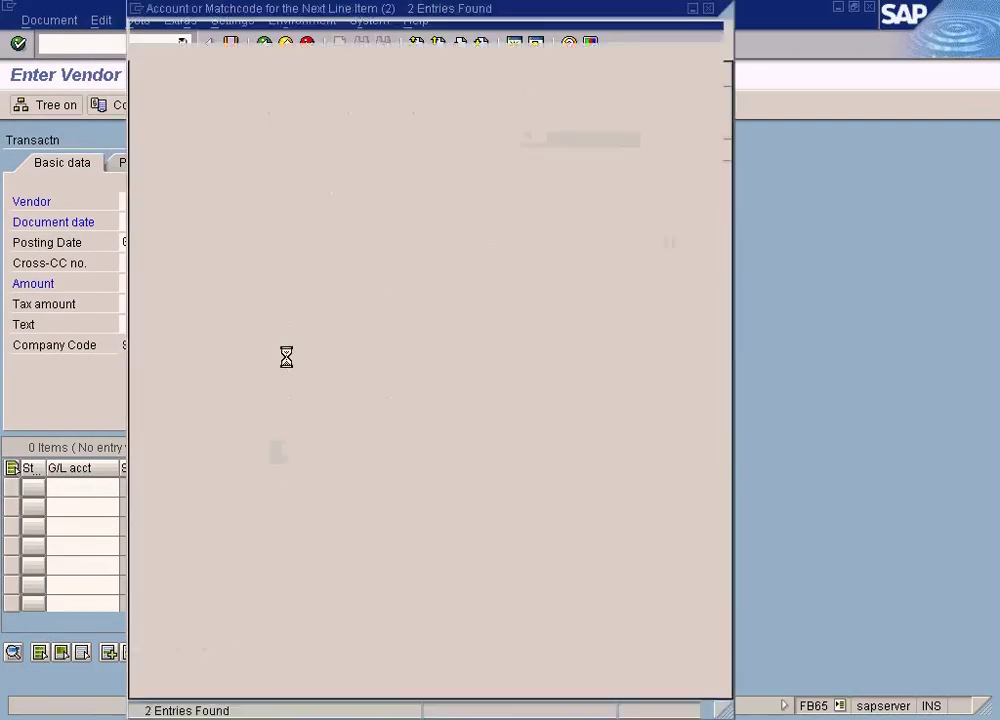
double_click(251, 176)
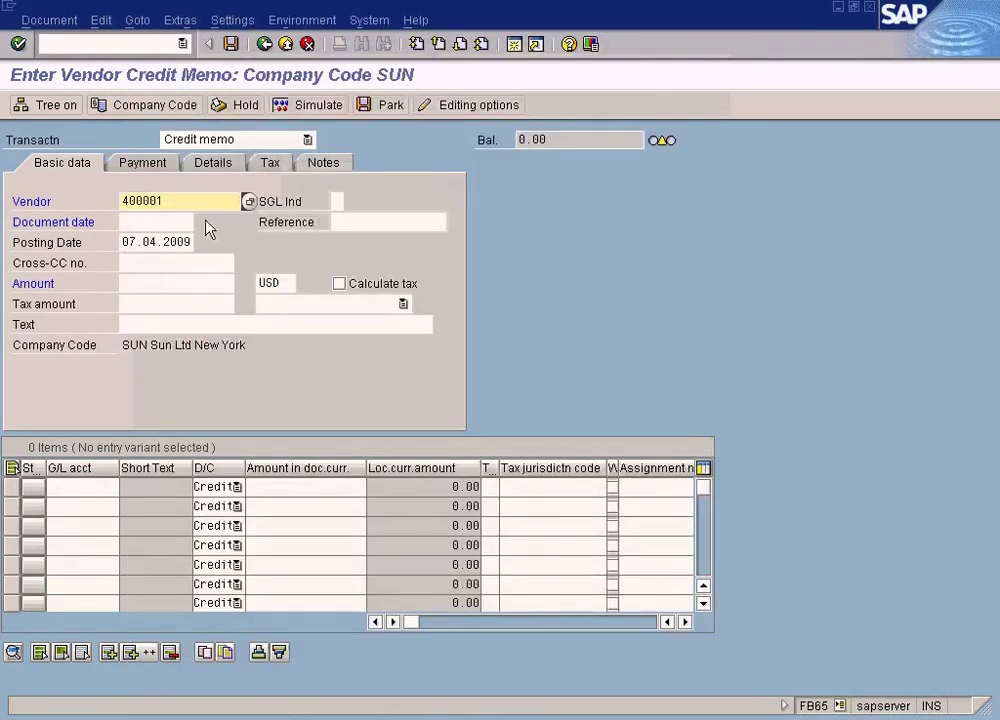
Enter document date 07.04.2009 and amount 200, then list G/L accounts for item one.
click(162, 224)
key(F4)
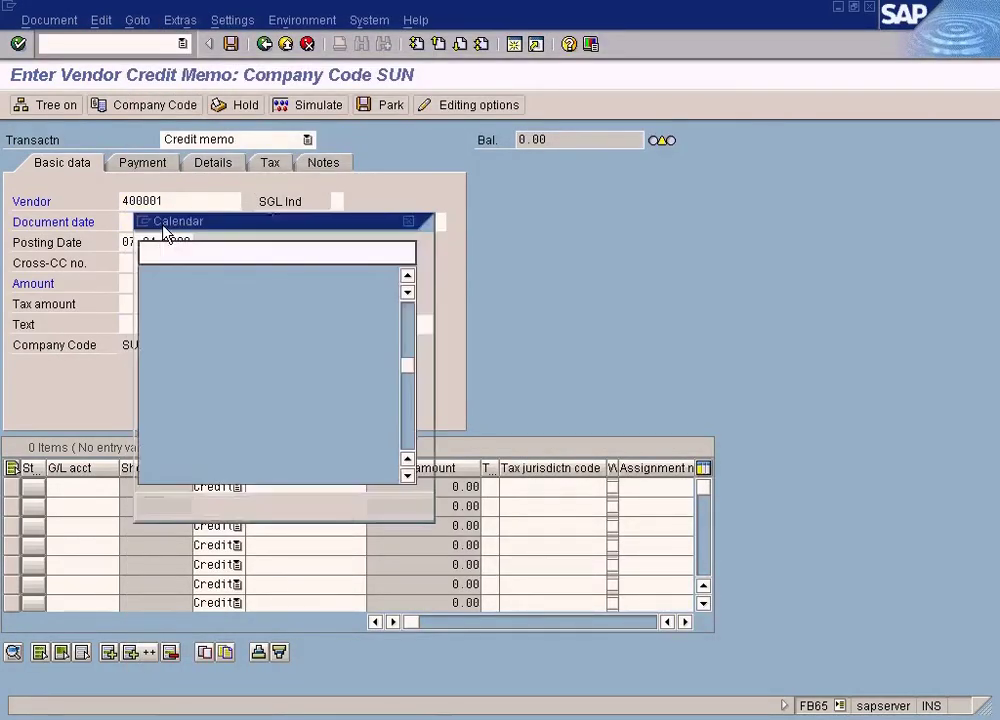
key(Return)
click(161, 279)
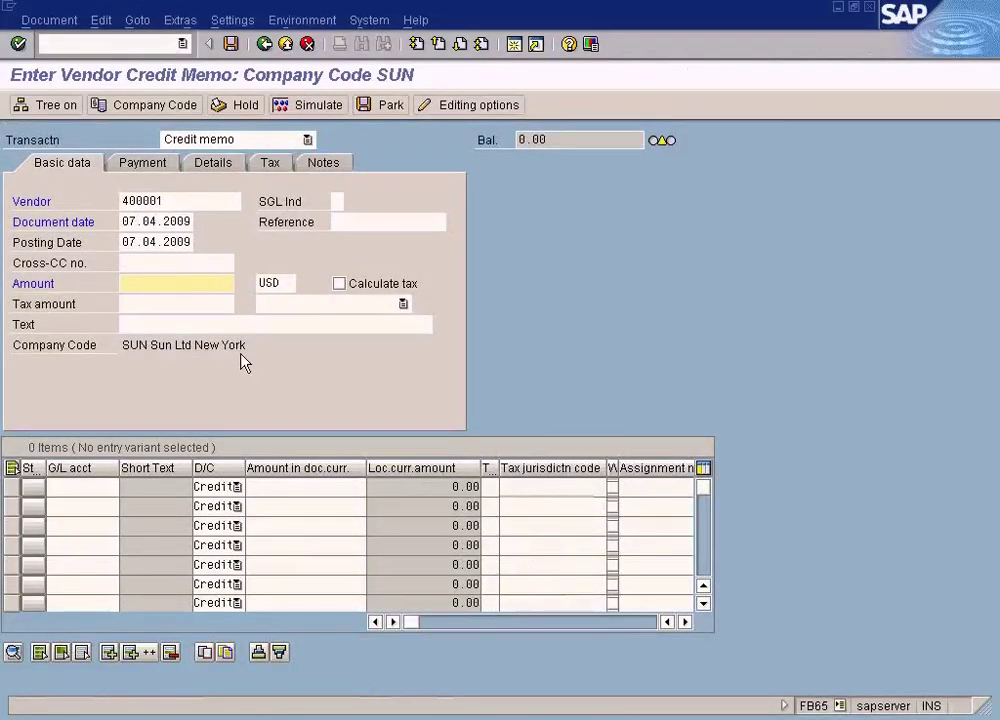
text(200)
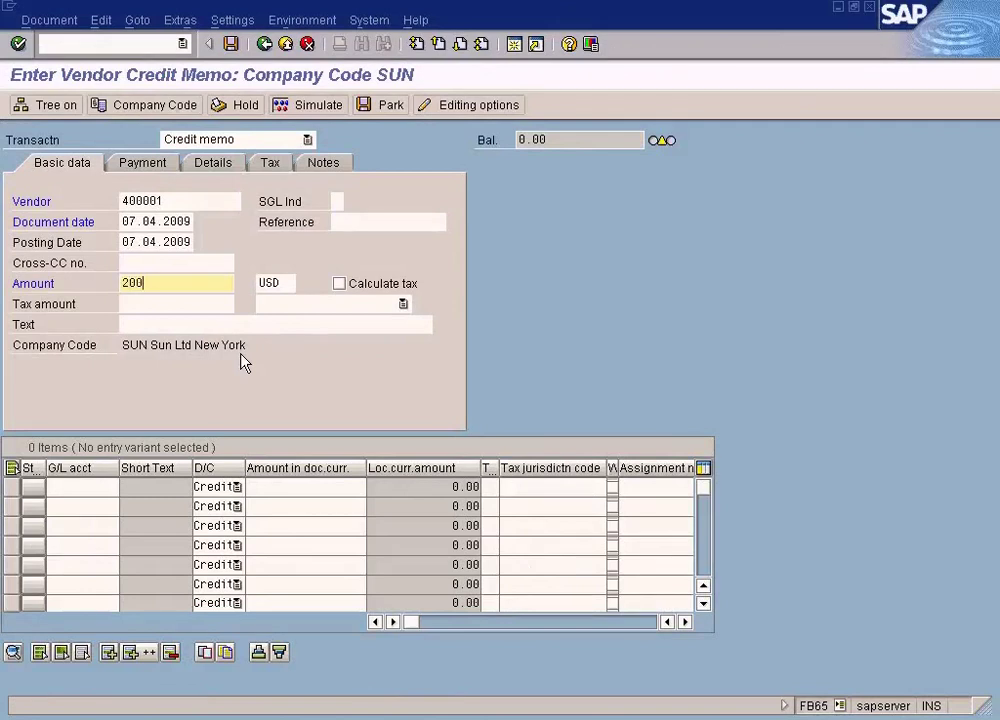
click(75, 488)
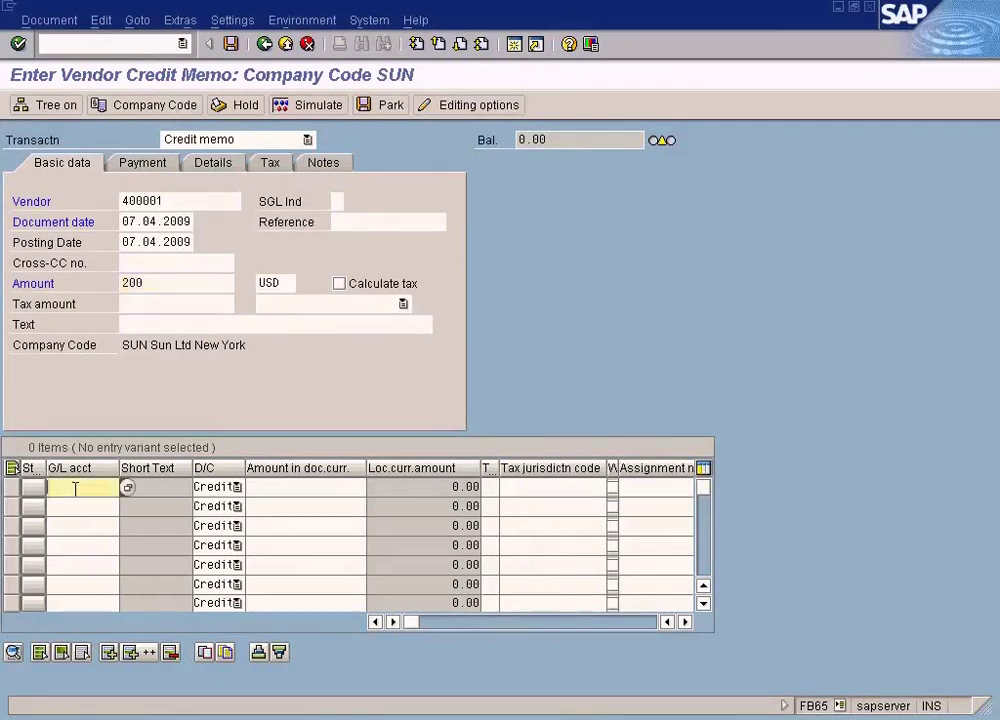
click(127, 487)
Enter G/L account 600000 COS - Laptop on the first item line from the hit list.
key(Return)
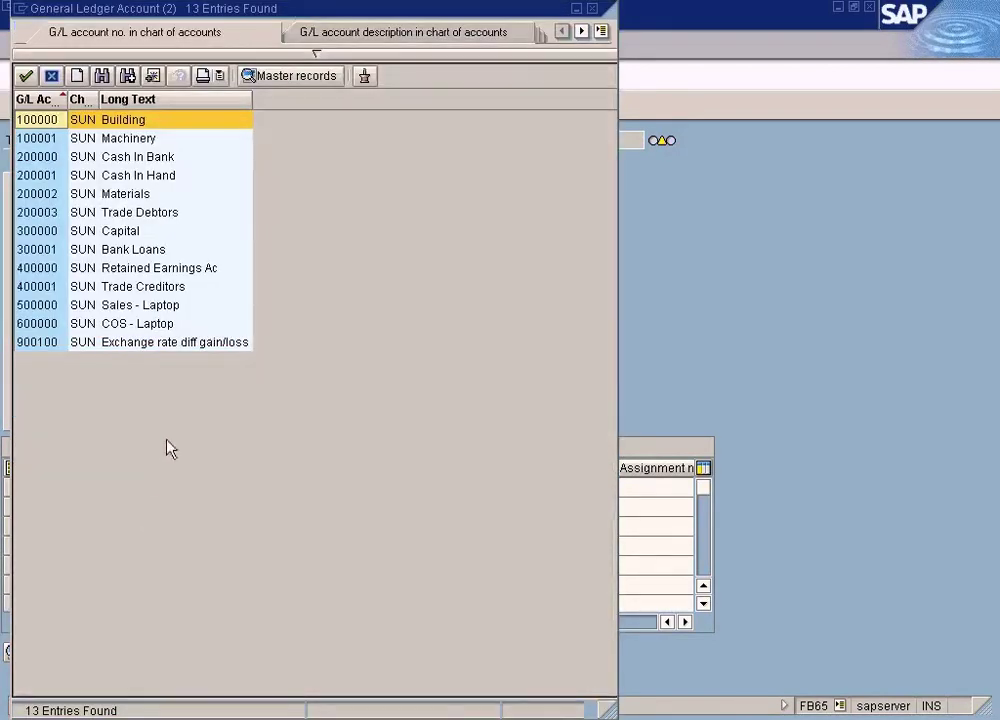
click(165, 326)
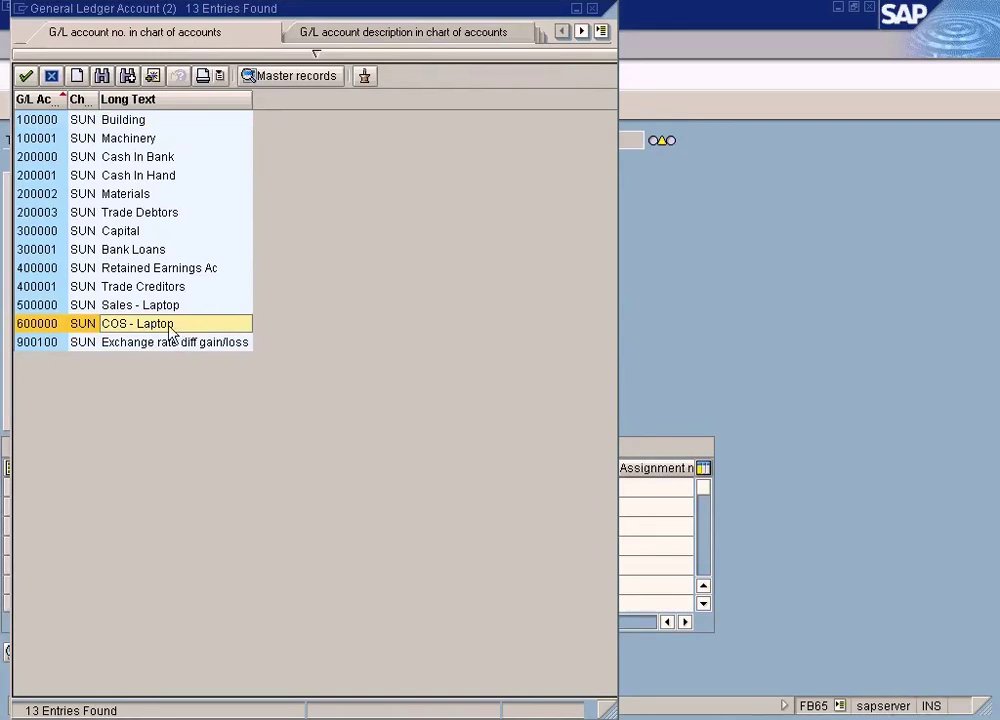
double_click(170, 332)
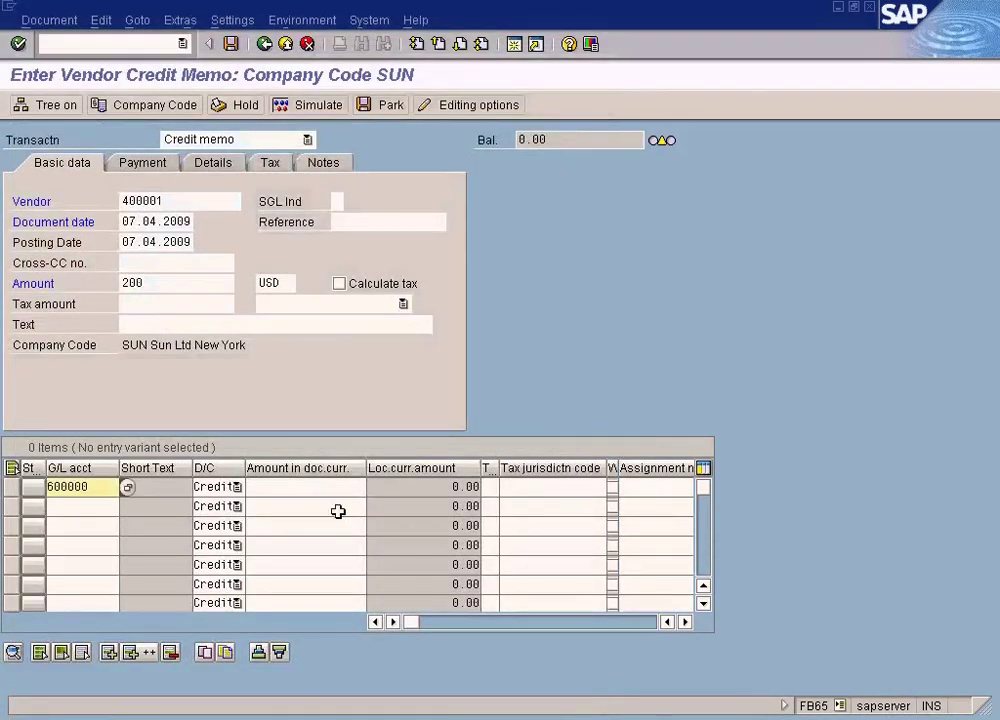
click(400, 718)
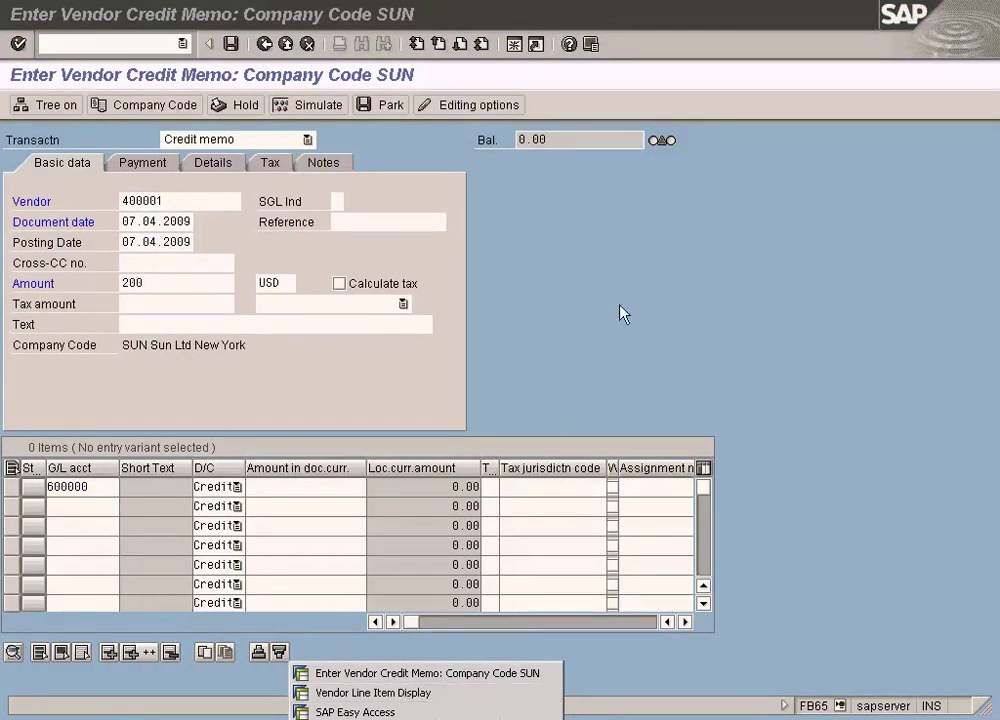
click(505, 165)
click(514, 45)
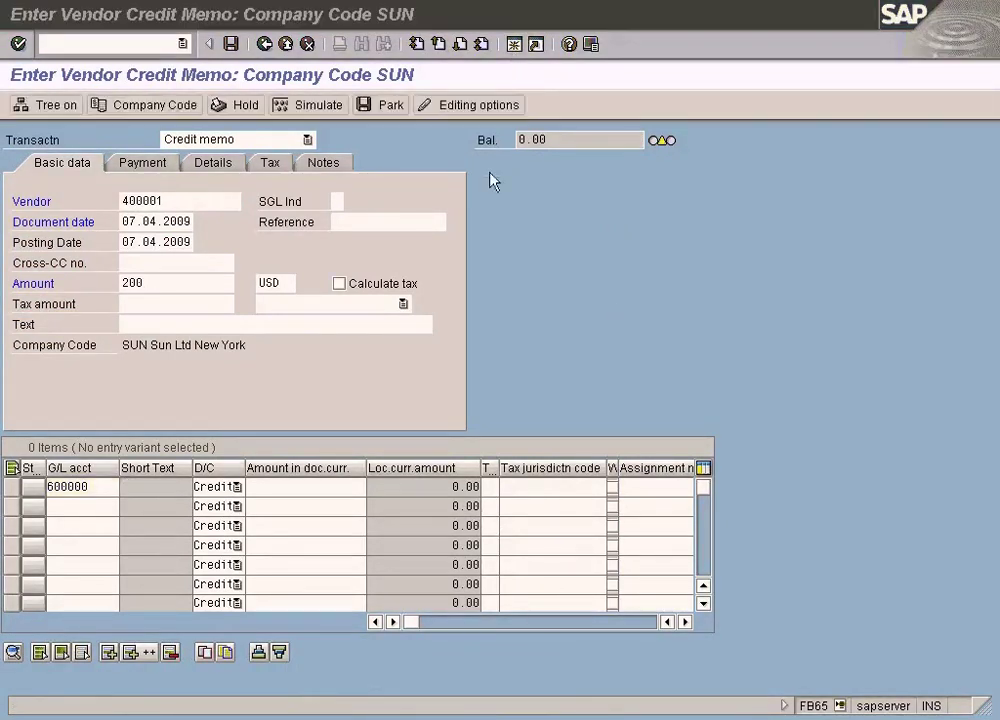
text(fb03)
key(Return)
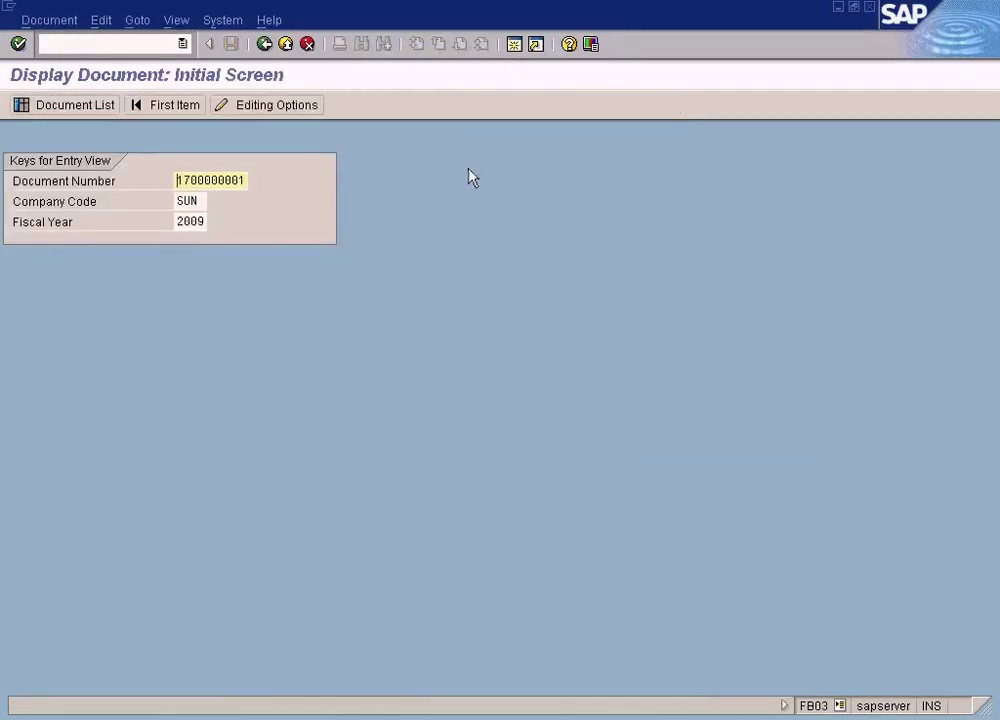
key(Return)
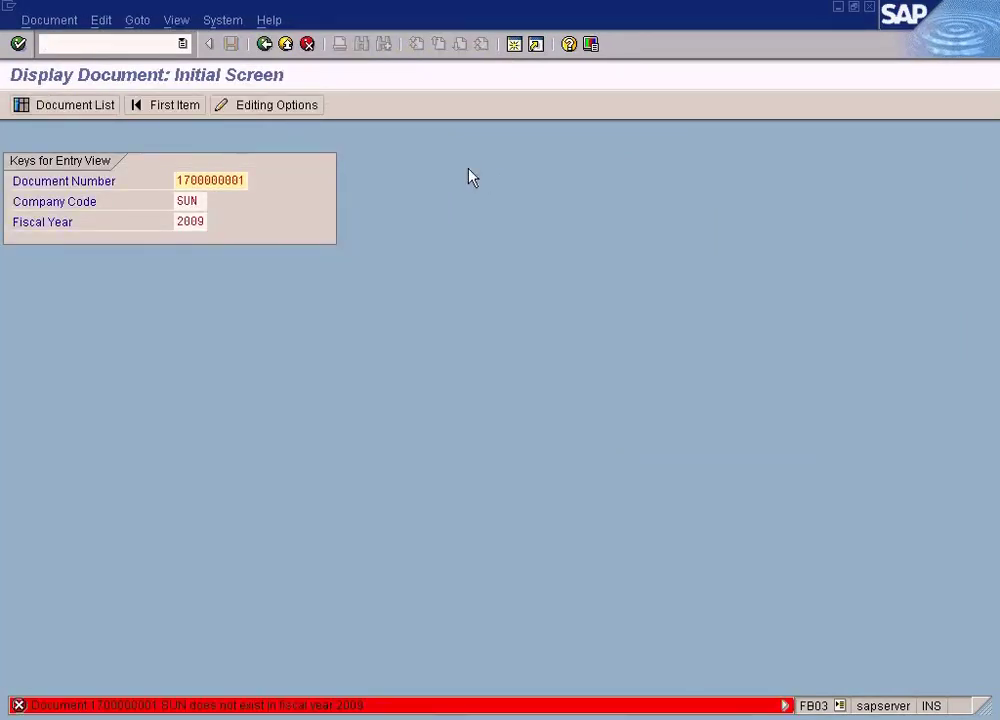
click(80, 106)
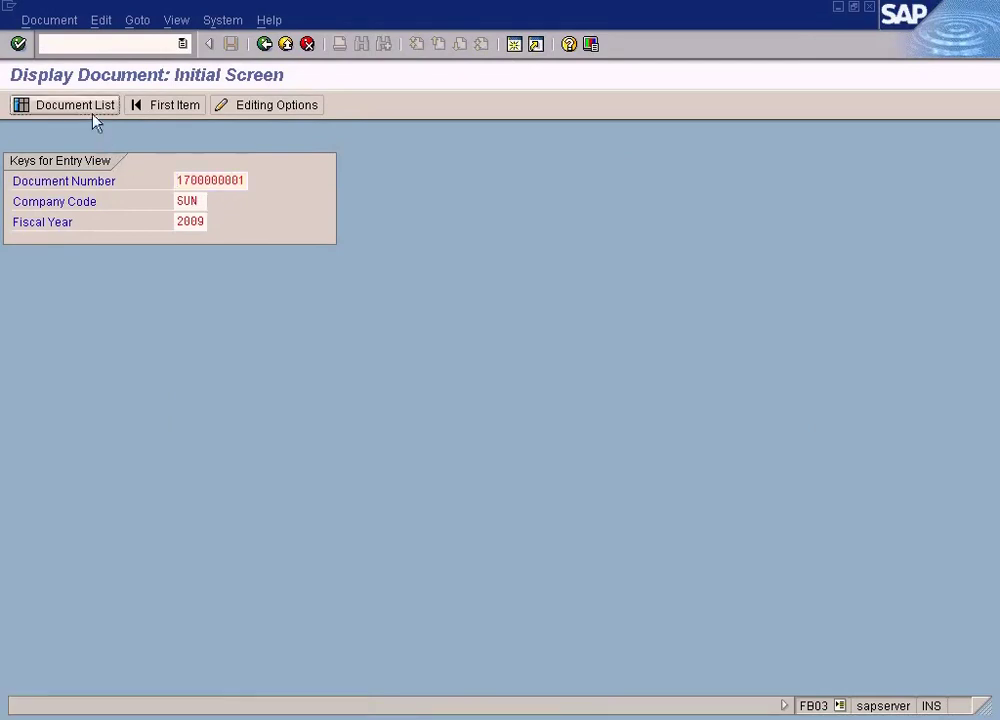
click(28, 510)
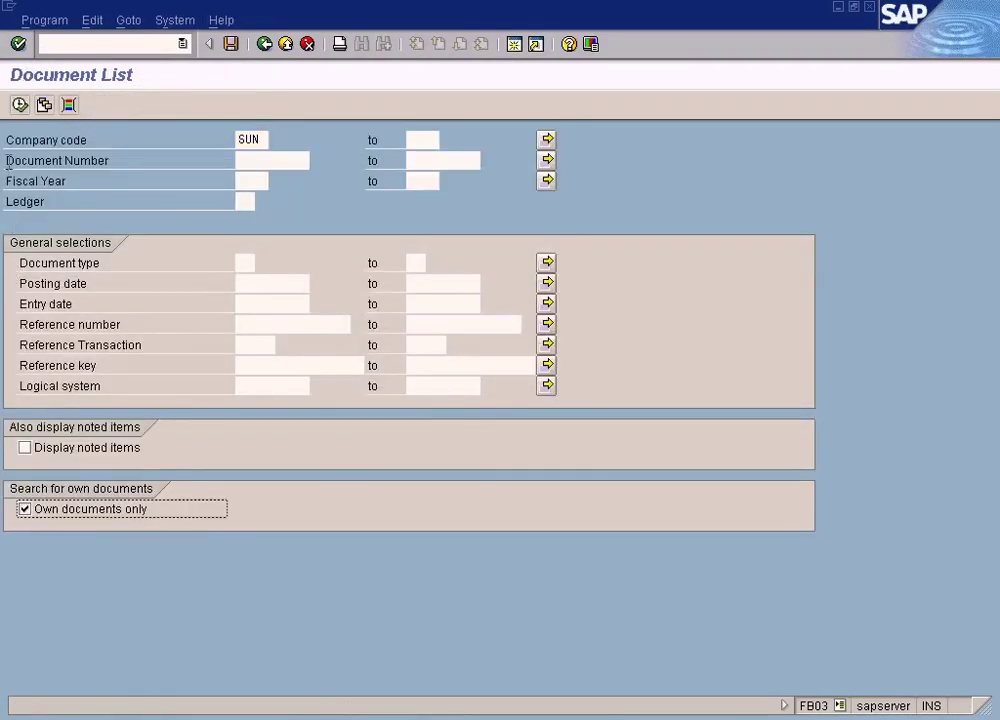
click(20, 105)
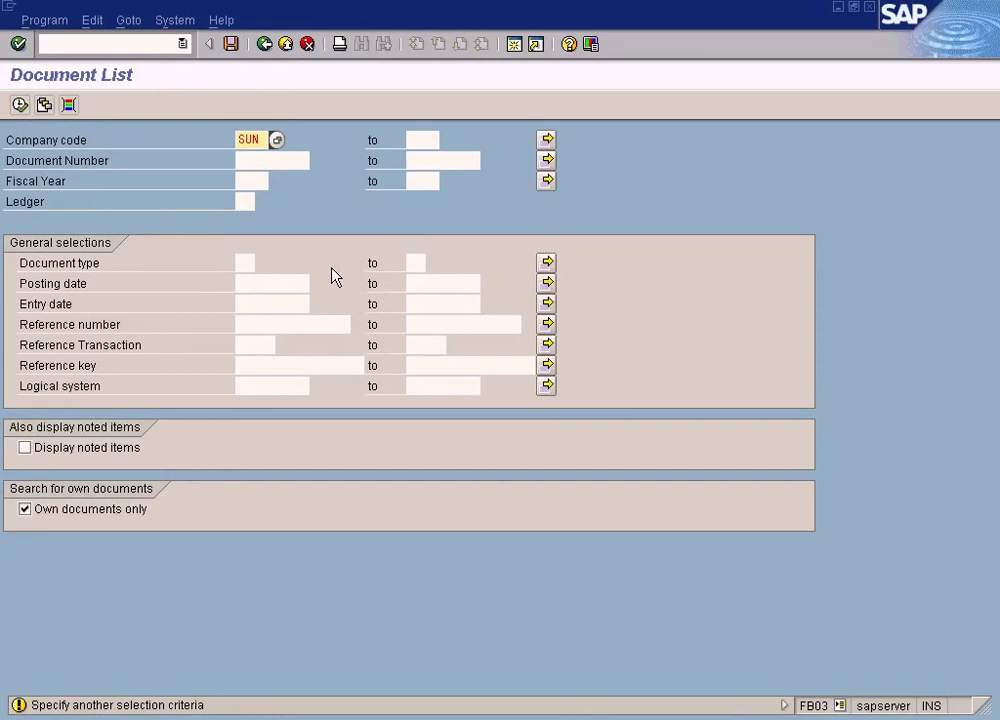
click(248, 182)
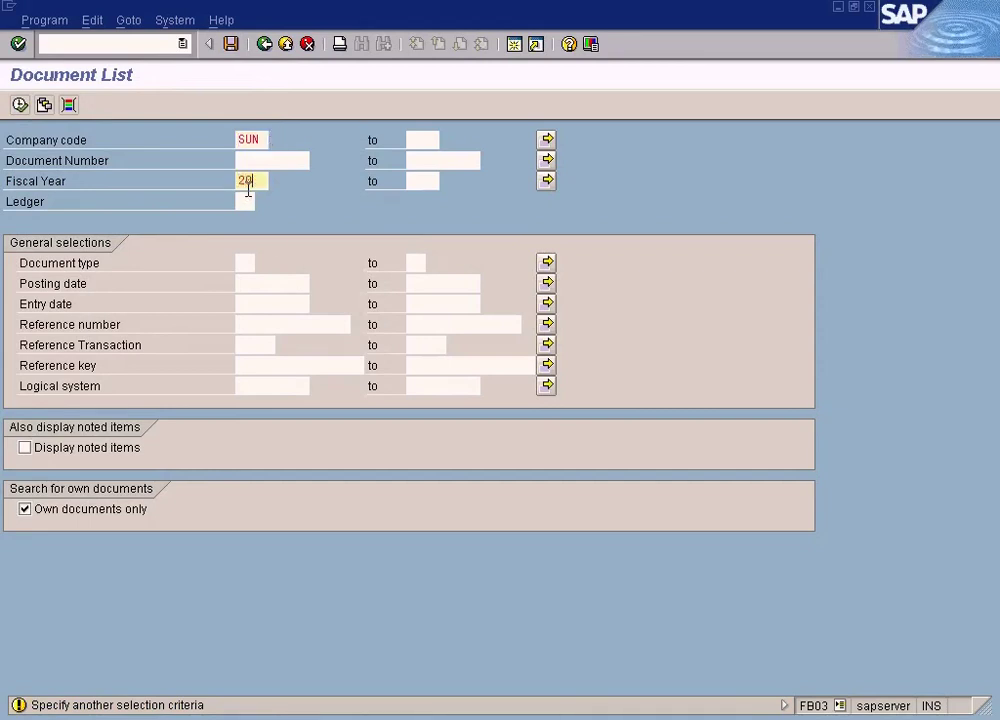
key(F8)
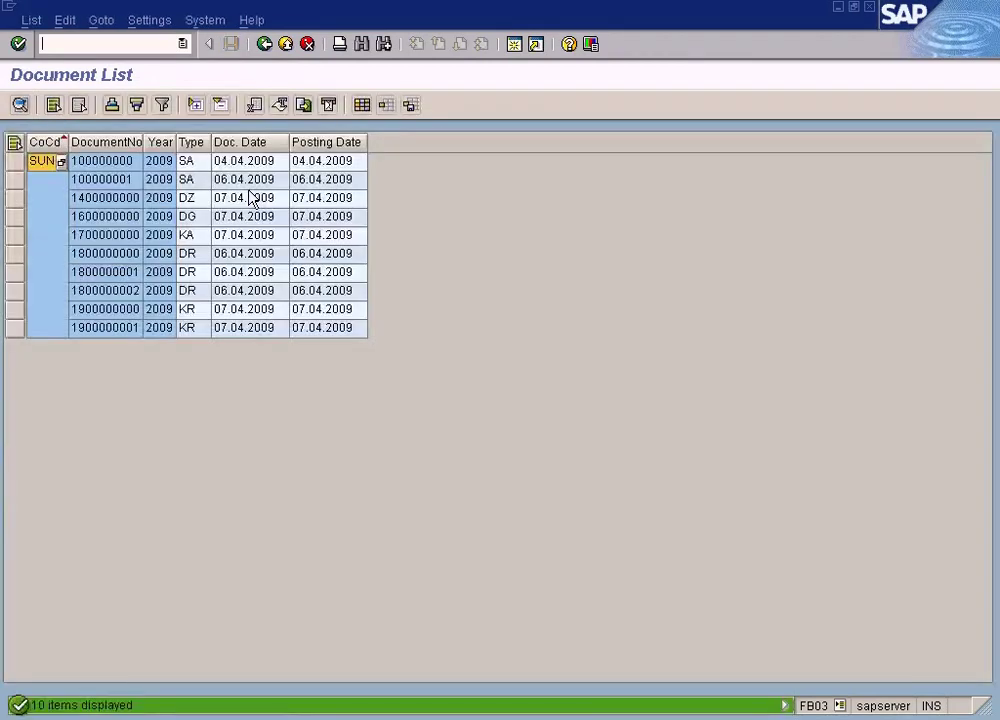
double_click(128, 315)
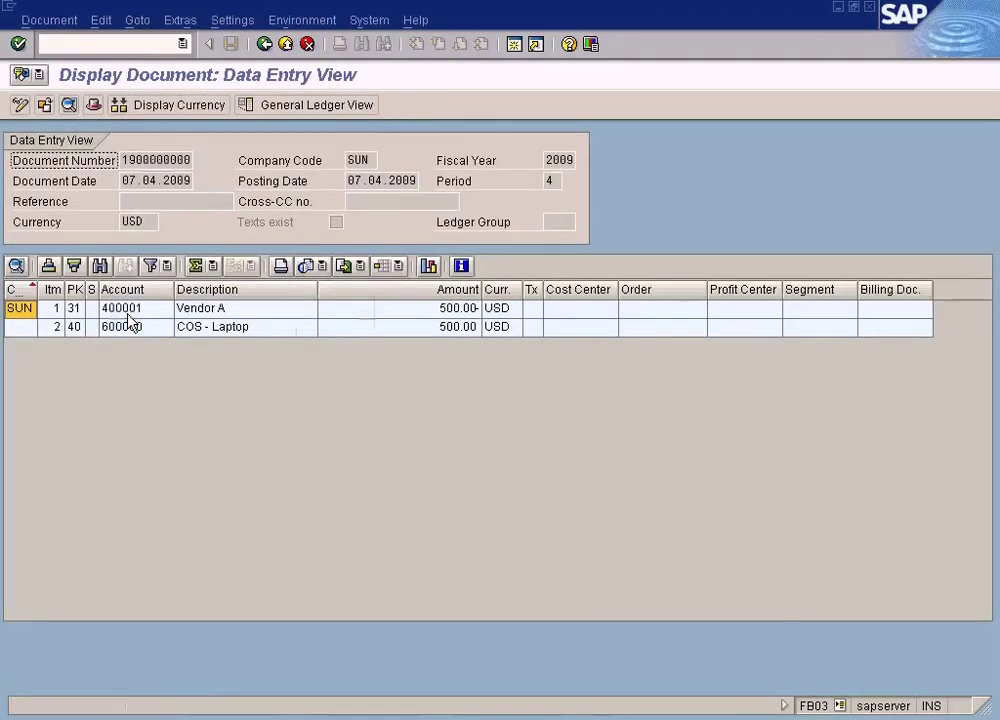
click(264, 44)
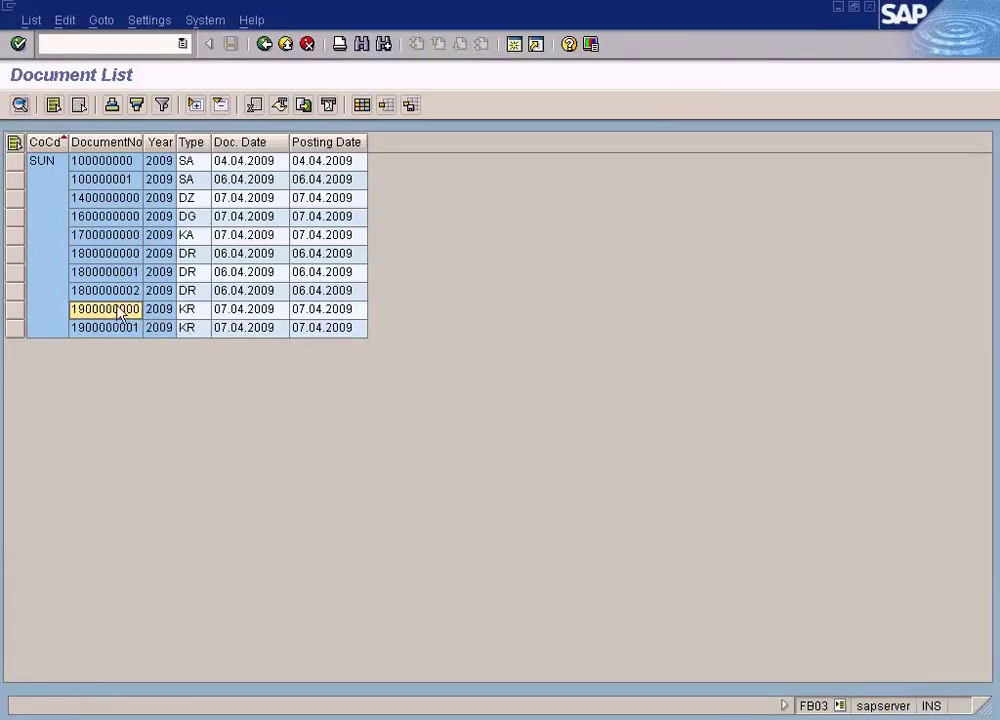
double_click(117, 311)
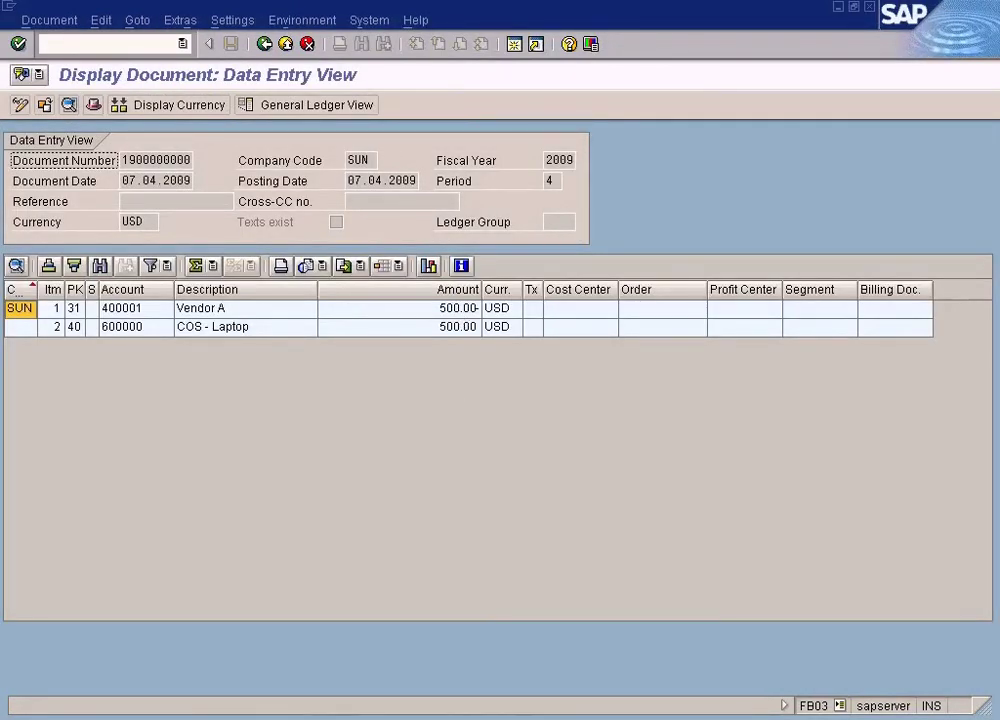
click(425, 718)
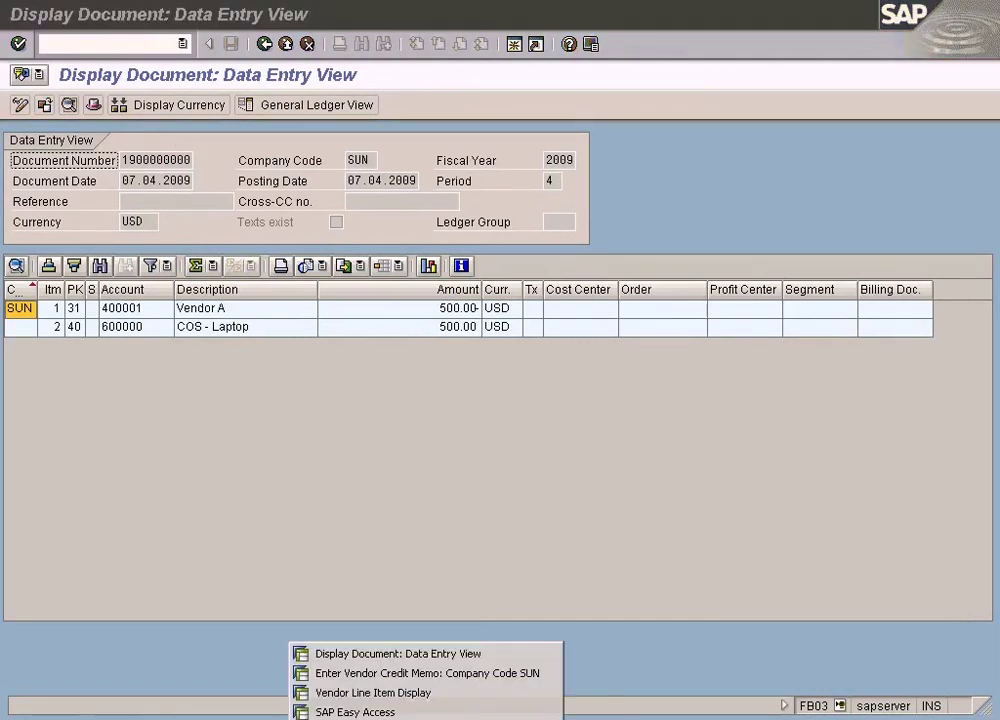
click(390, 693)
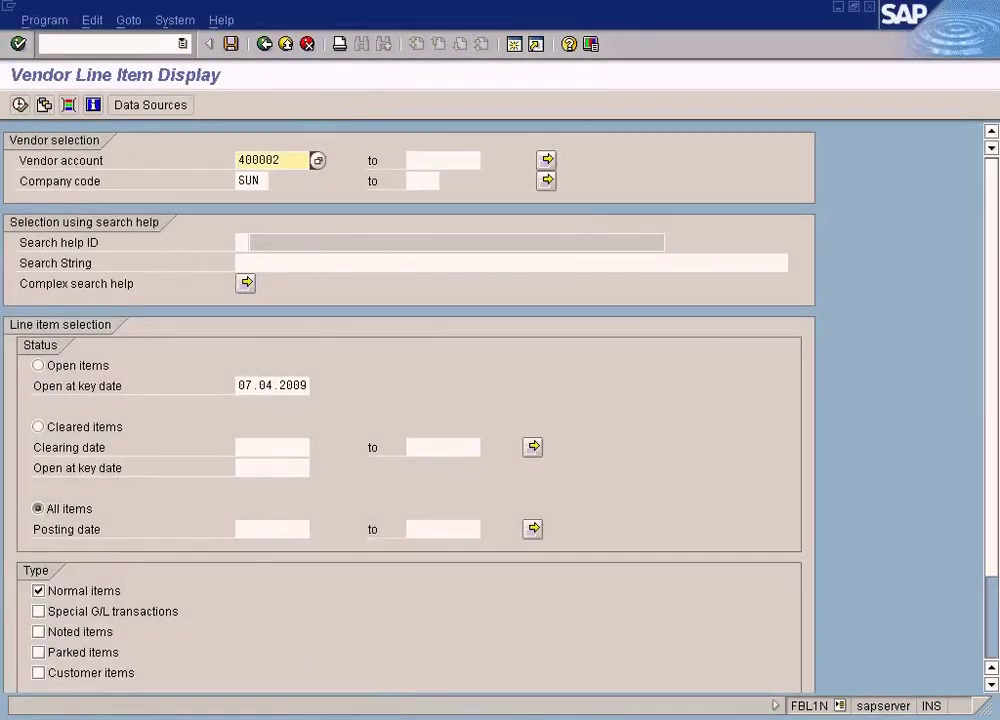
click(370, 673)
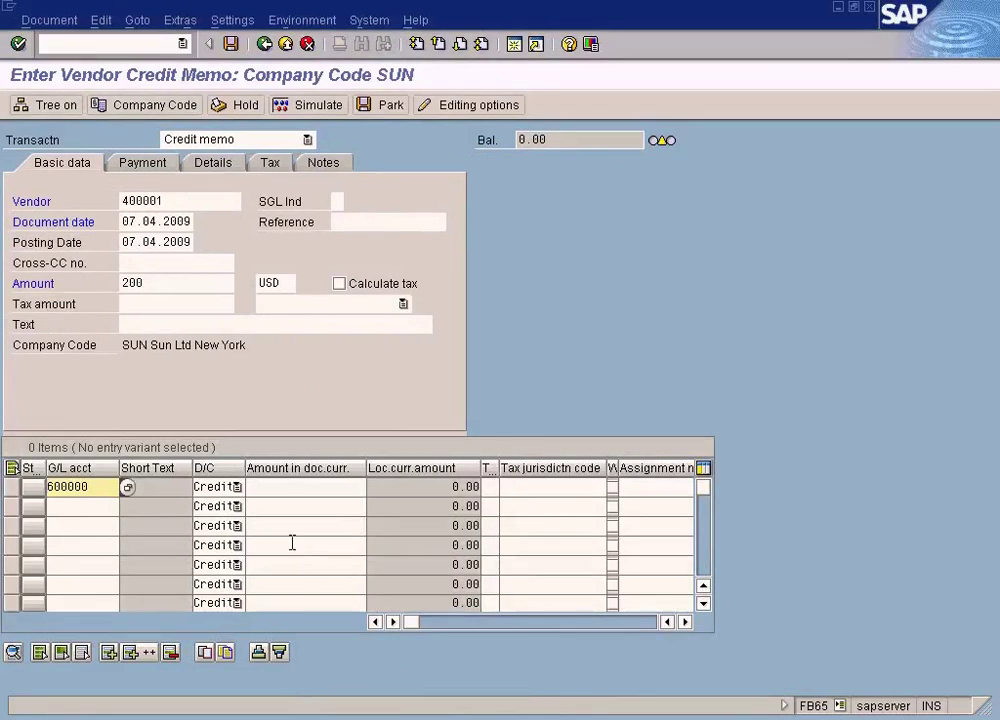
click(292, 486)
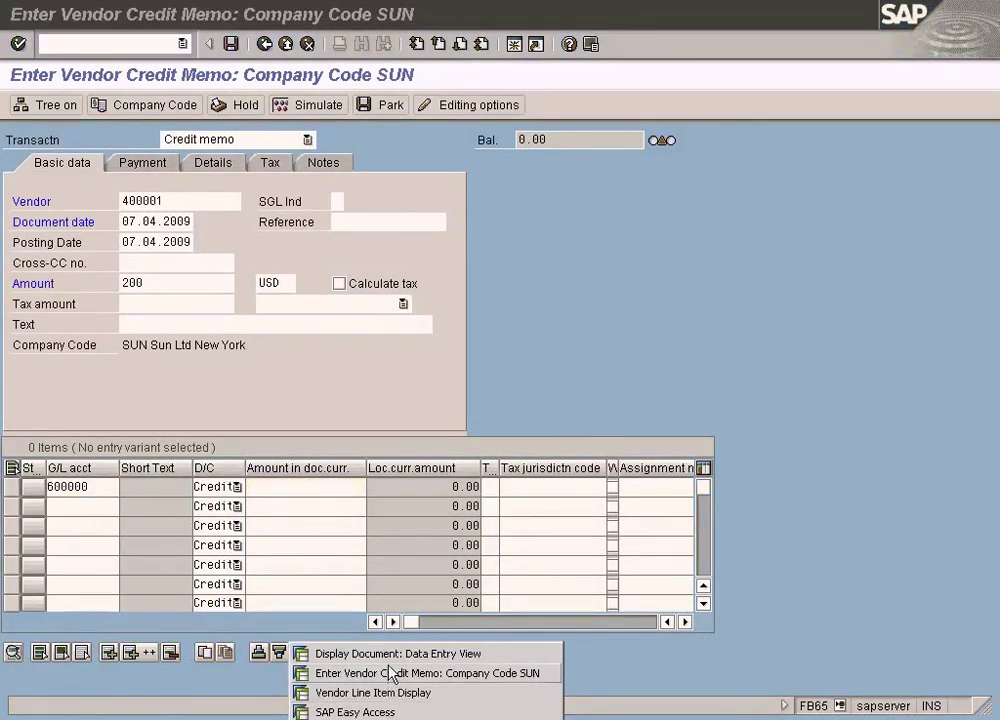
click(390, 652)
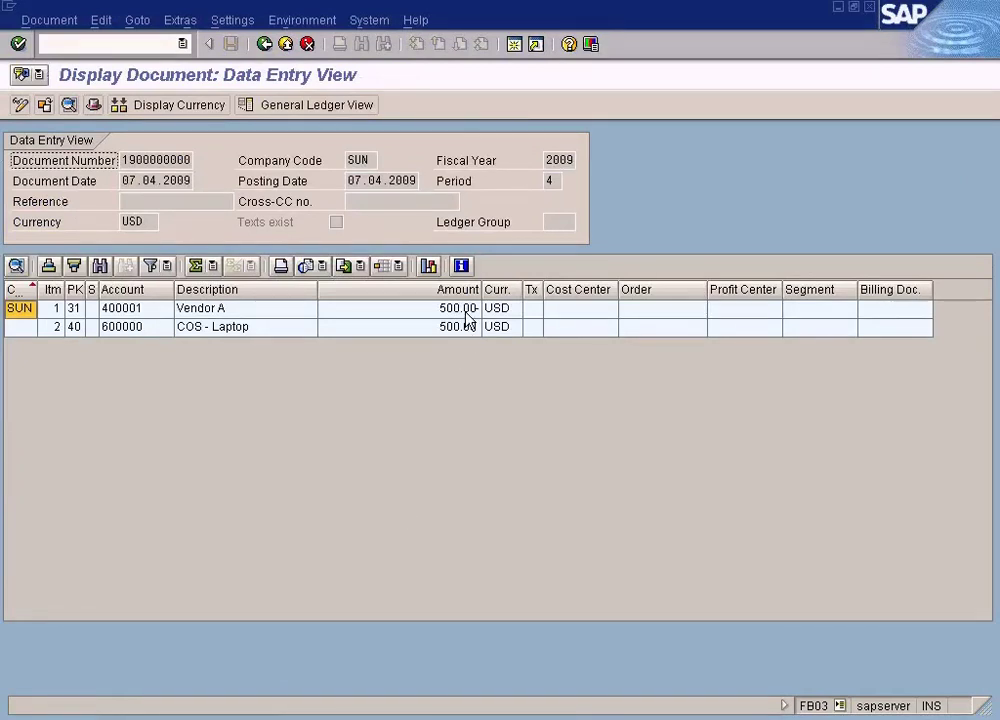
key(alt+Tab)
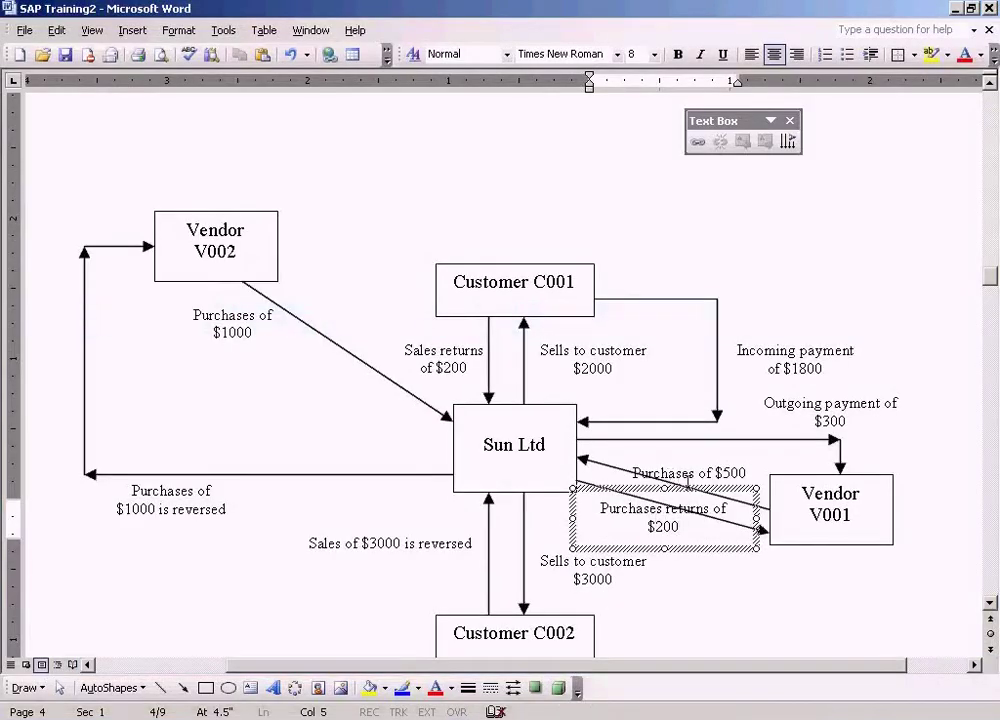
click(688, 481)
click(661, 528)
drag(685, 530, 645, 528)
key(alt+Tab)
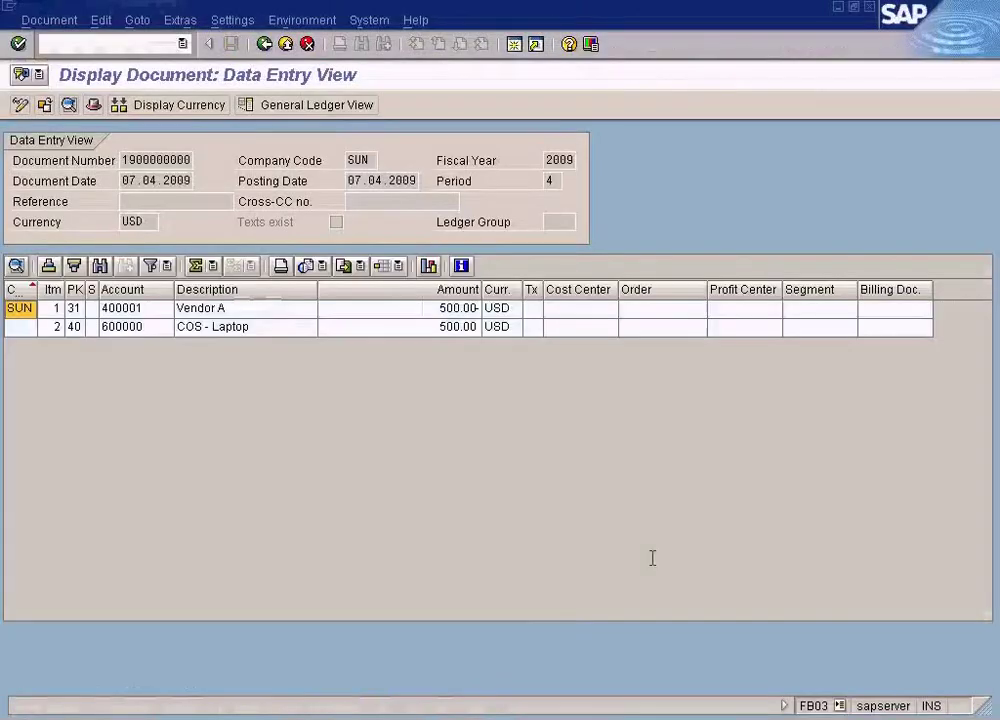
click(370, 673)
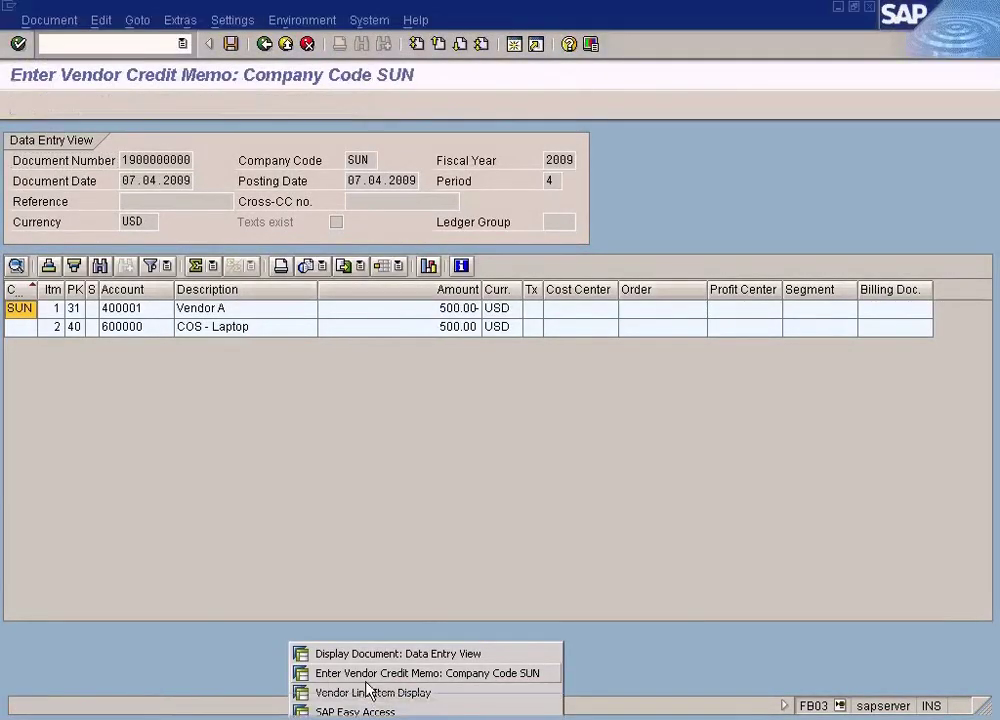
text(200)
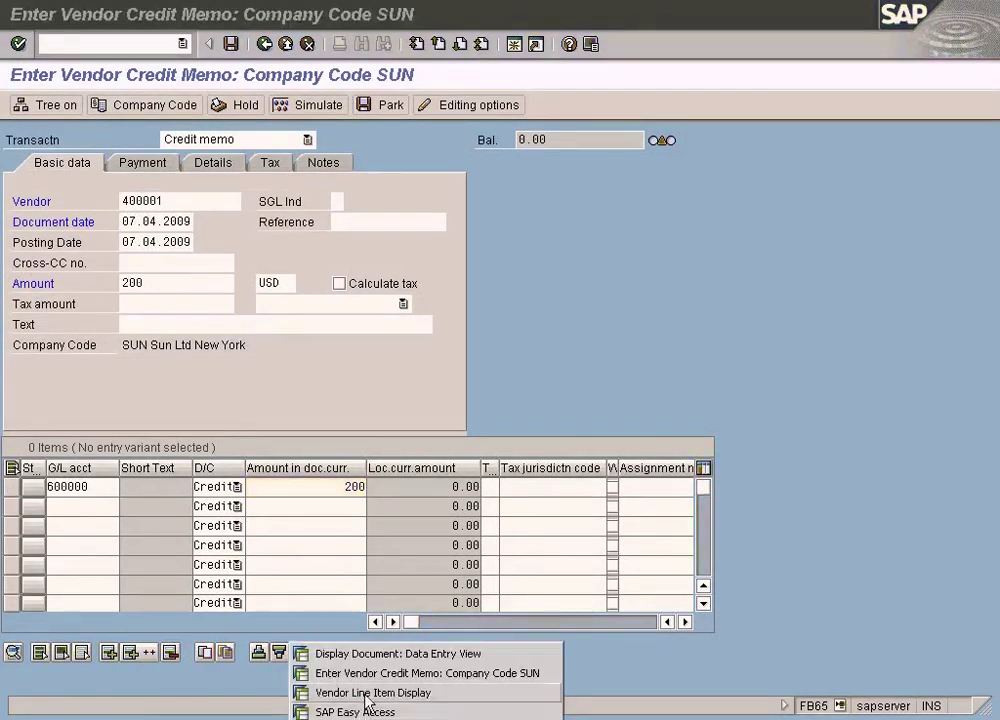
click(370, 653)
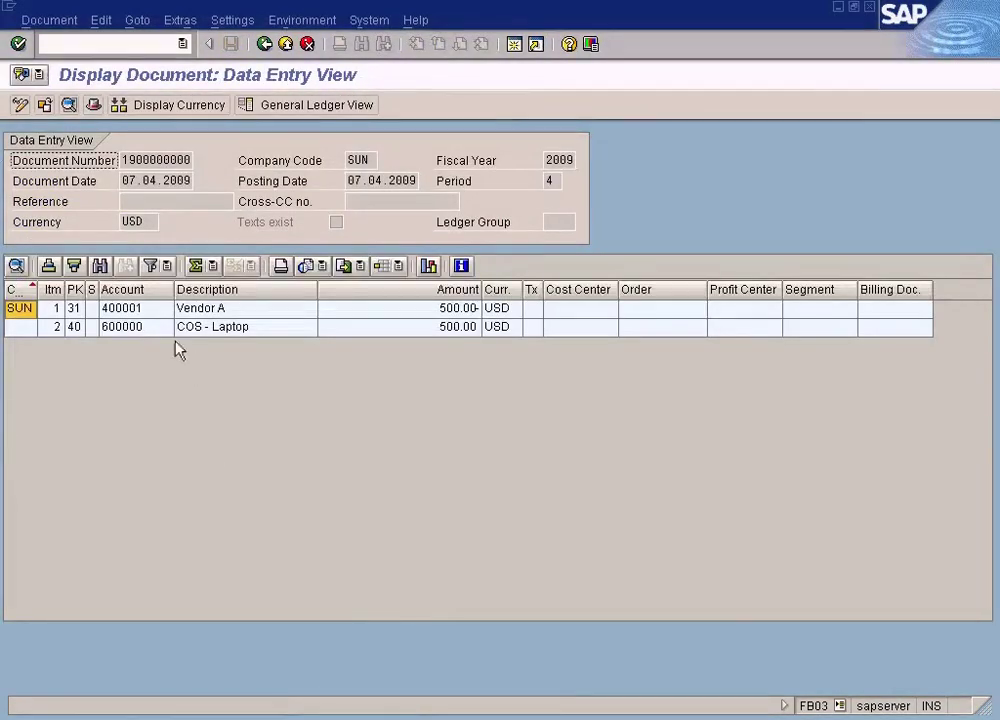
click(127, 328)
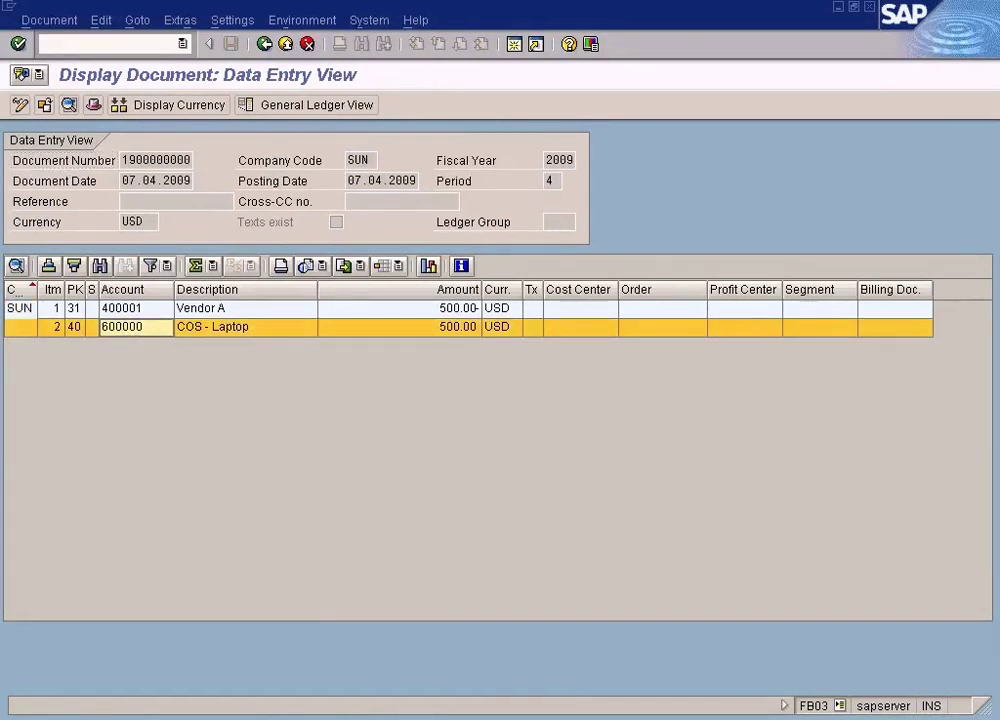
click(375, 712)
click(375, 674)
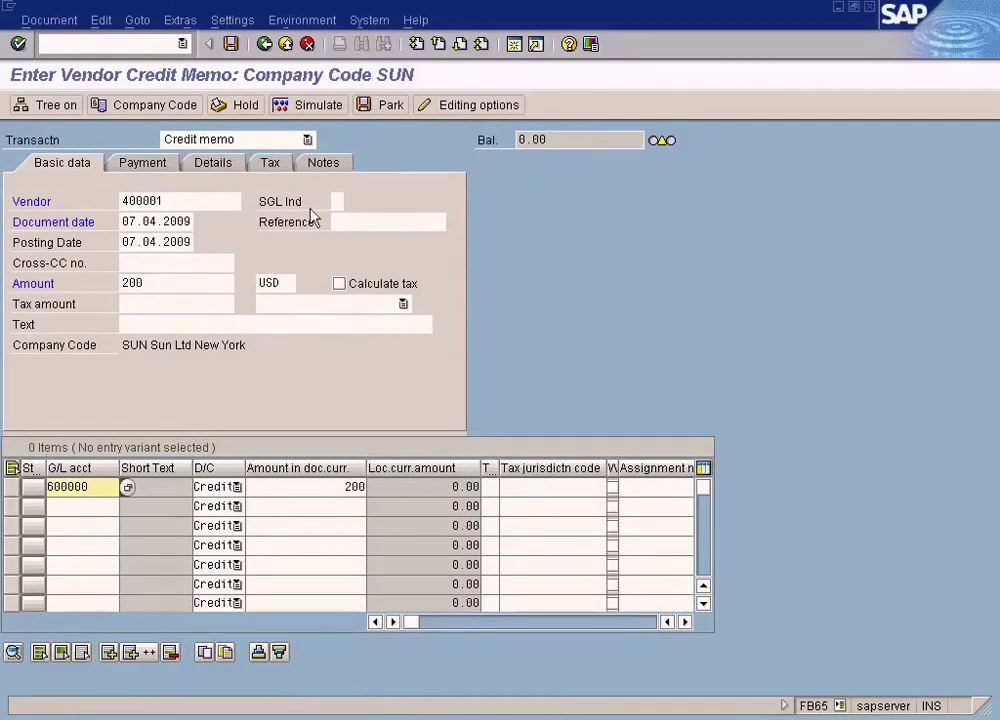
click(310, 104)
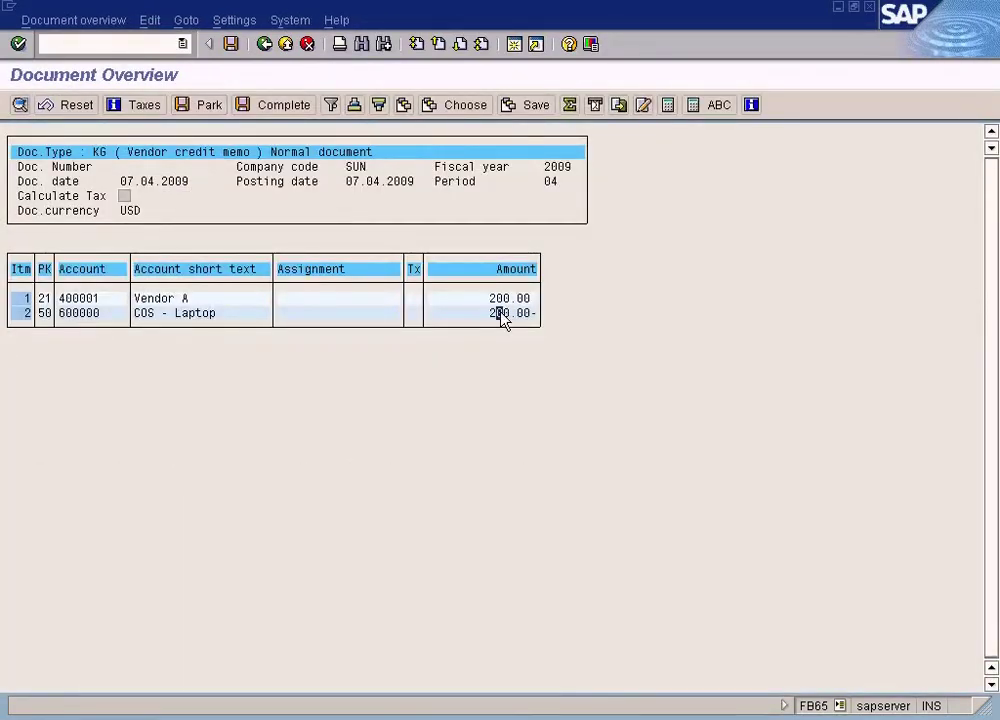
Compare the invoice's 500.00 lines with the credit memo's 200.00 expense line, then post it.
click(409, 716)
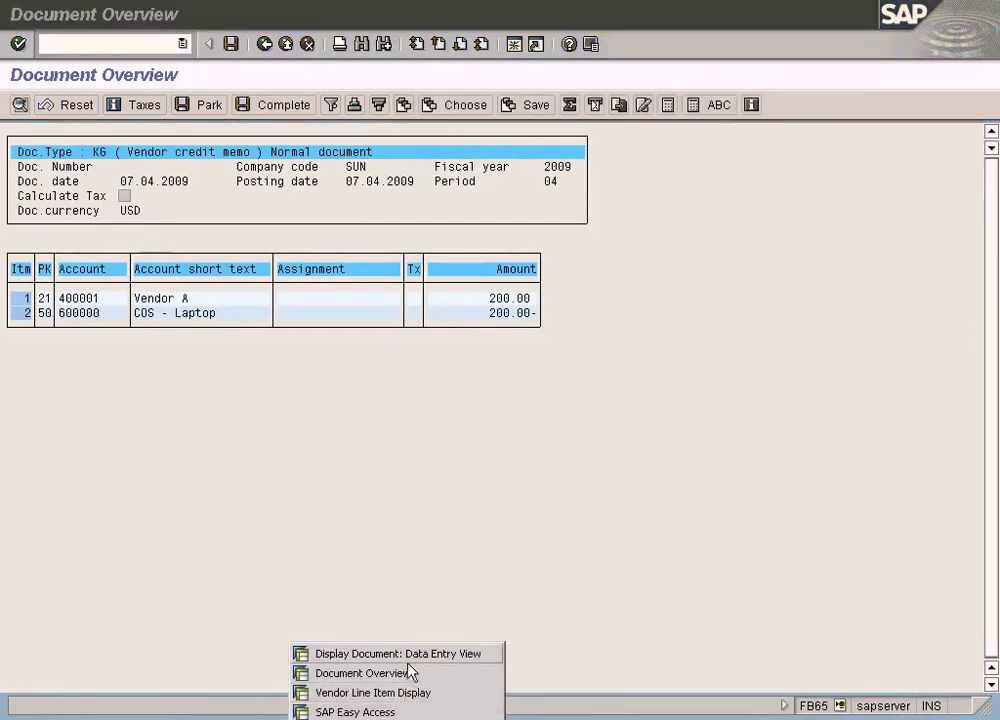
click(416, 653)
click(447, 313)
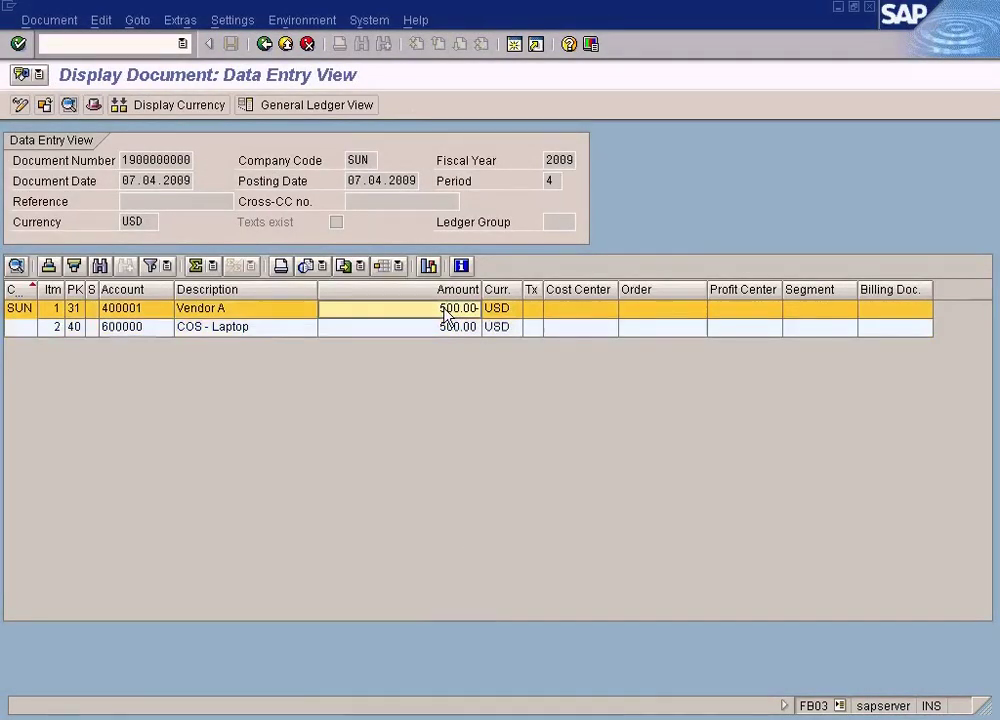
click(273, 316)
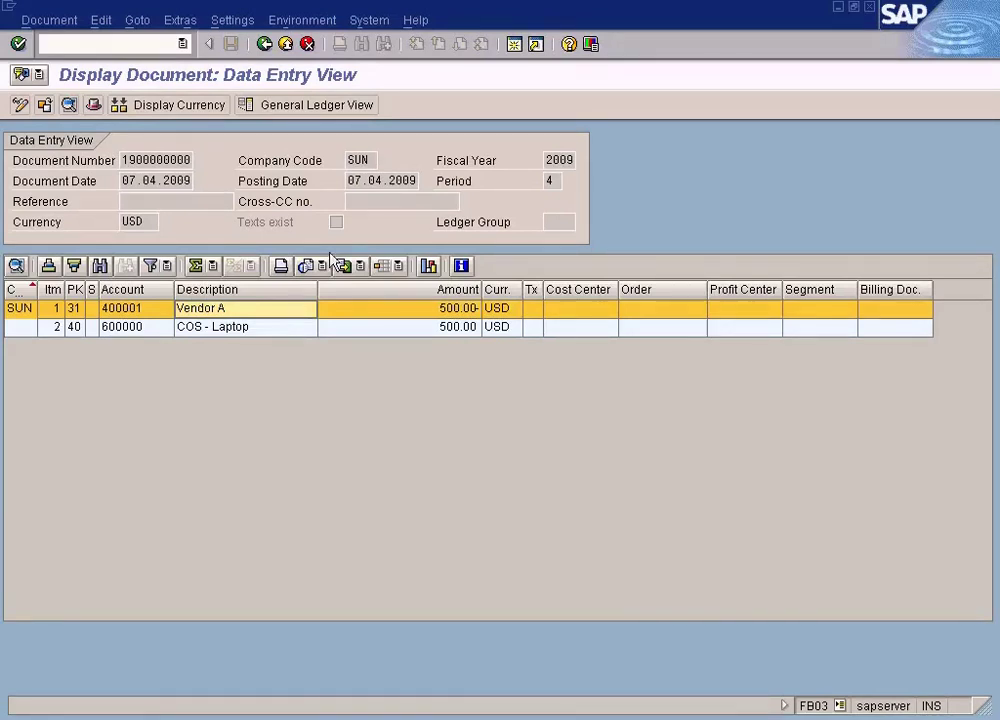
click(460, 330)
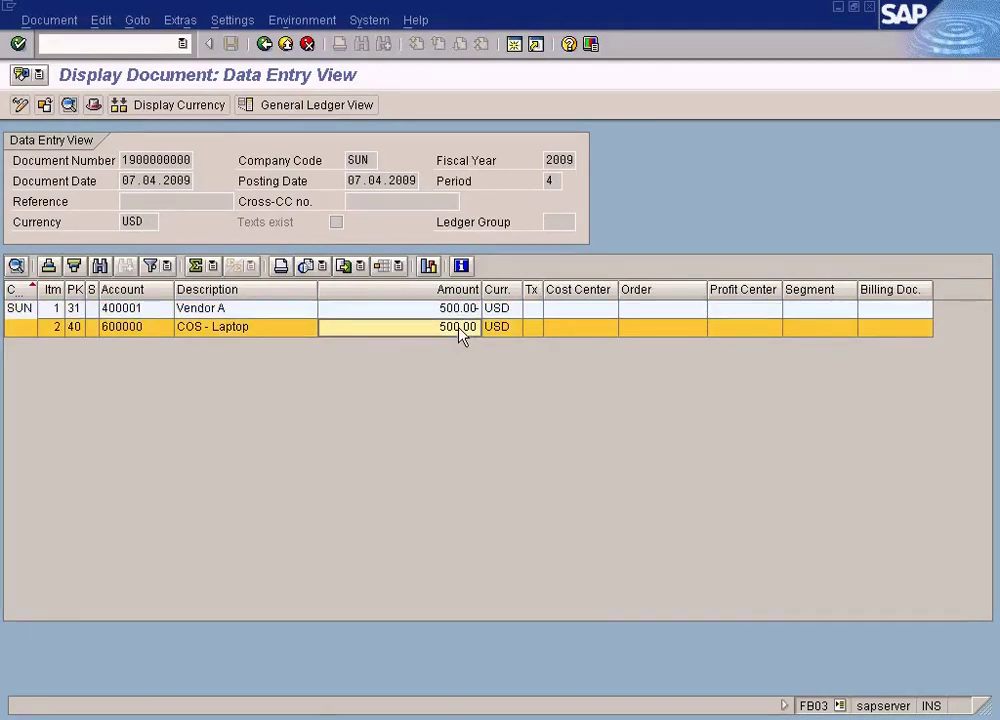
click(405, 714)
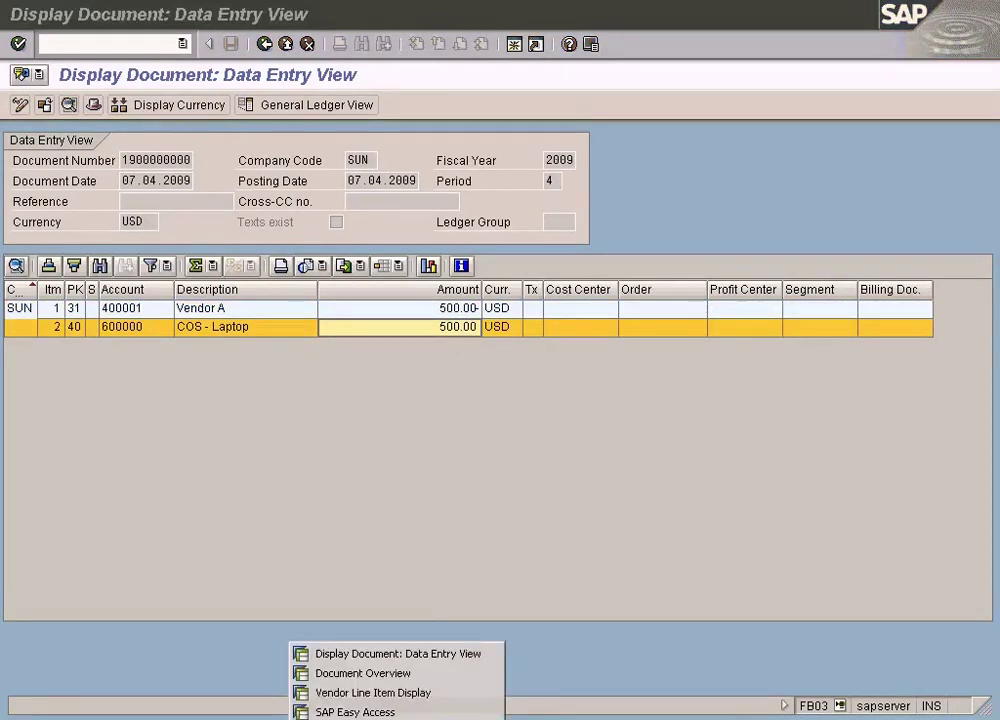
click(390, 676)
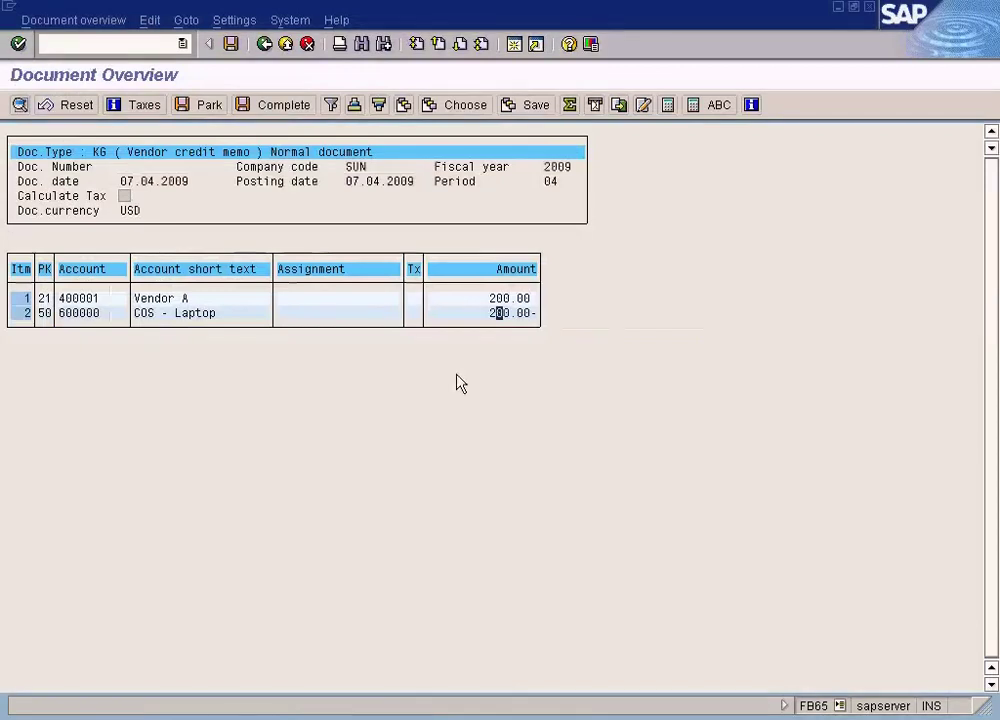
click(501, 314)
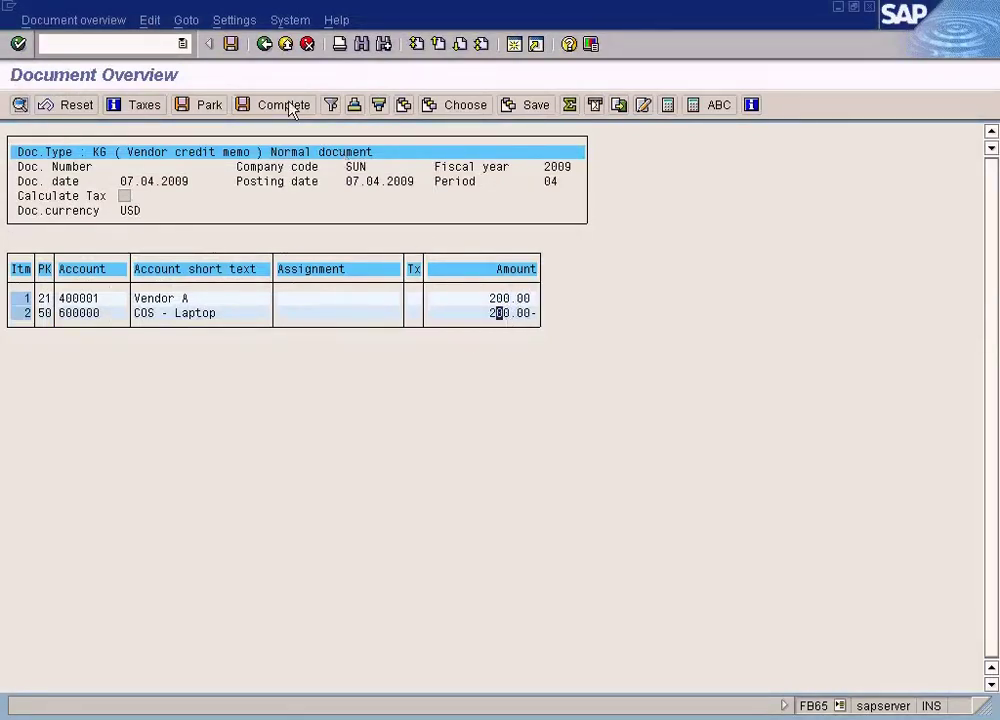
click(231, 44)
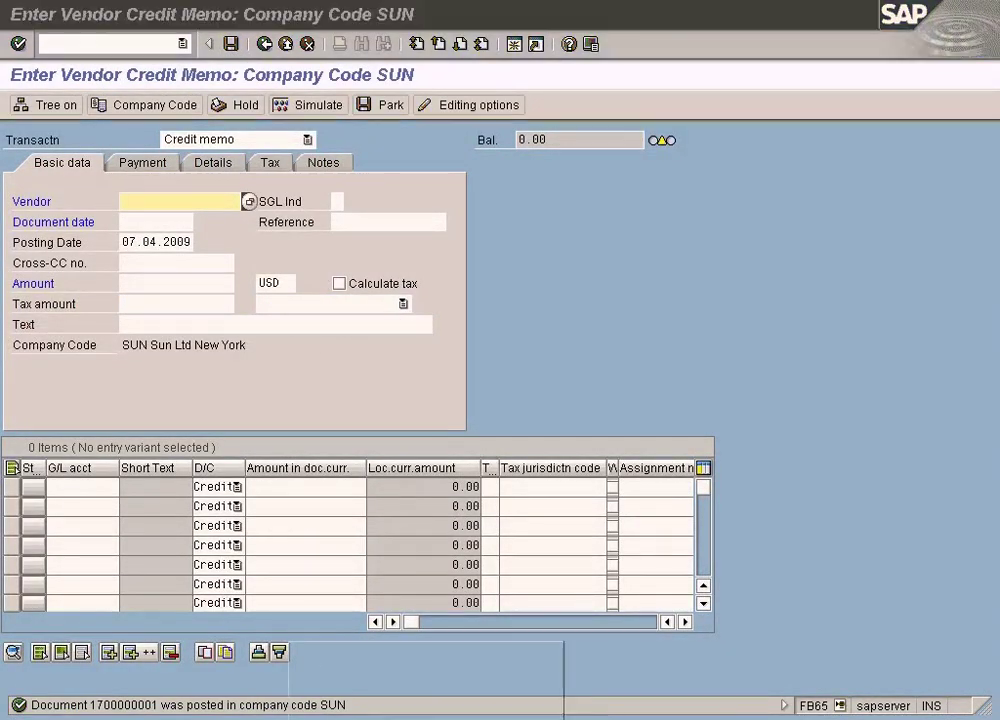
Run FBL1N for vendor 400001 and verify the 200.00 credit, 500.00- invoice and 300.00- balance.
click(358, 693)
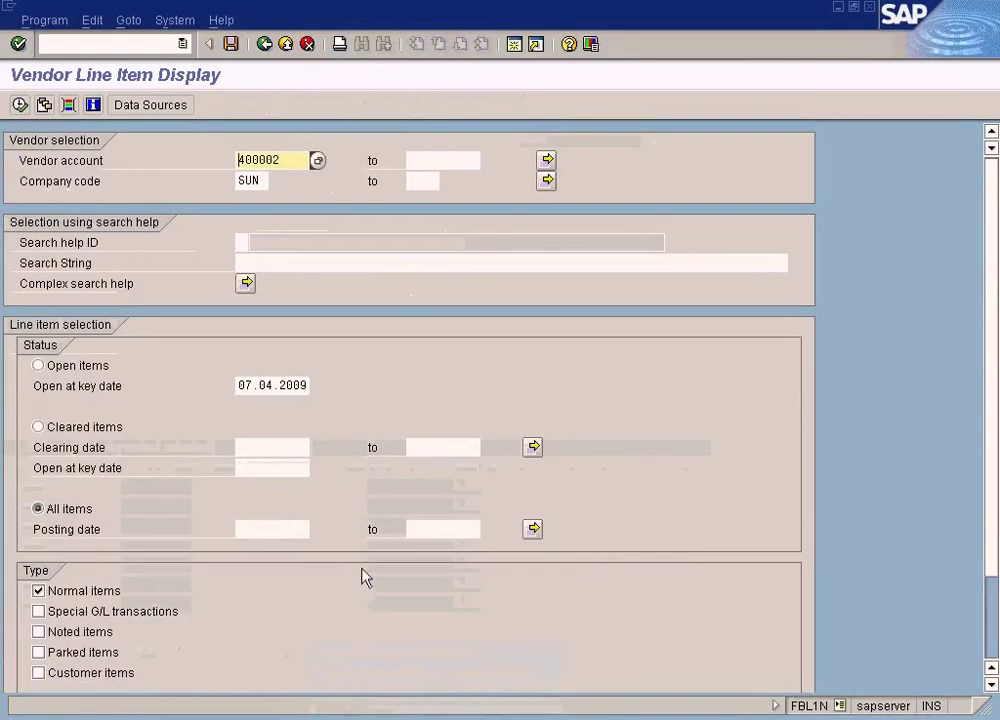
click(19, 104)
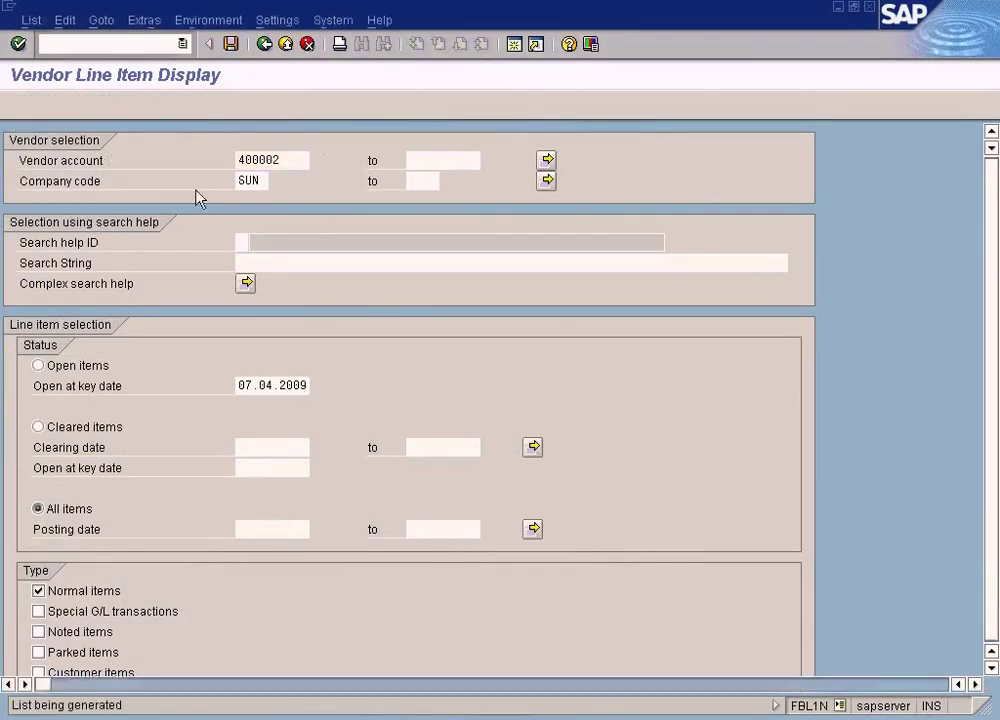
click(264, 44)
key(BackSpace)
text(1)
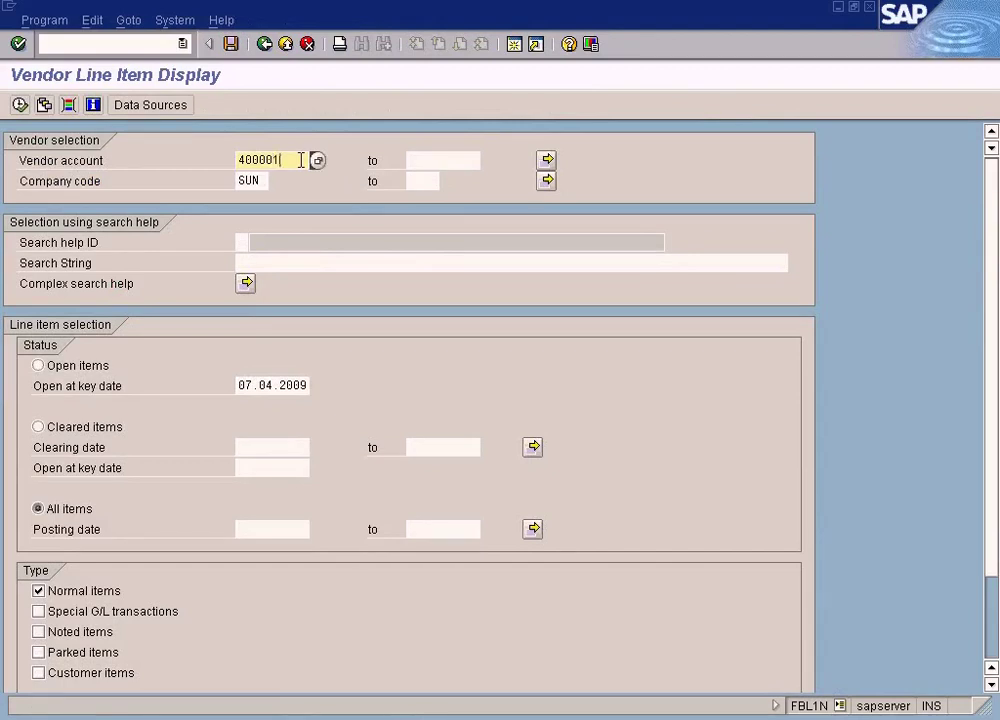
click(19, 104)
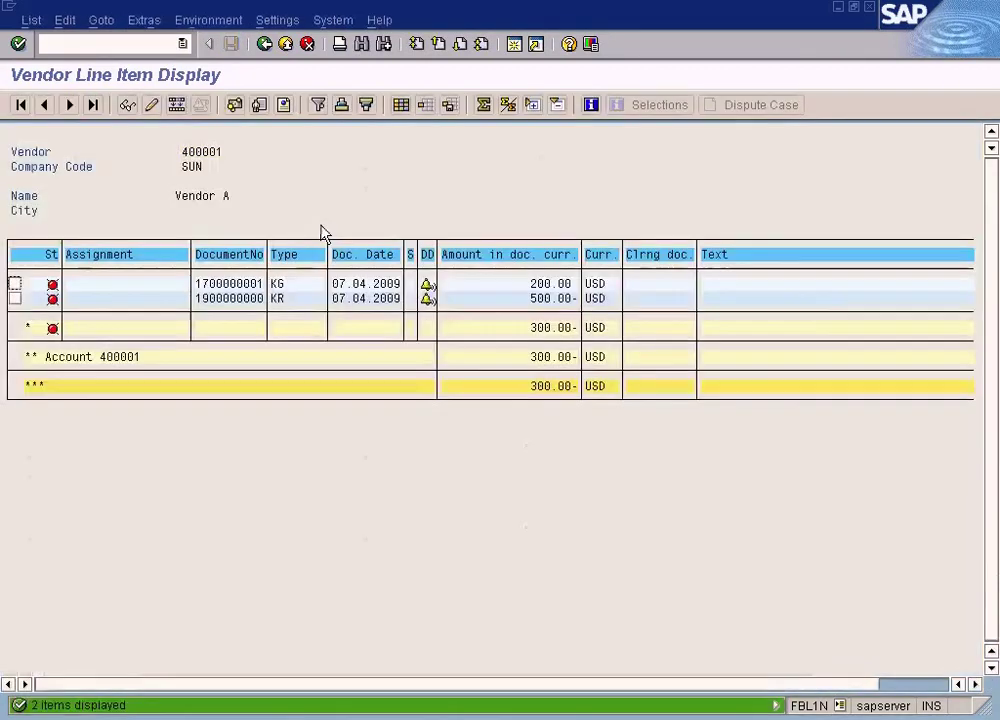
click(546, 286)
click(547, 298)
click(520, 298)
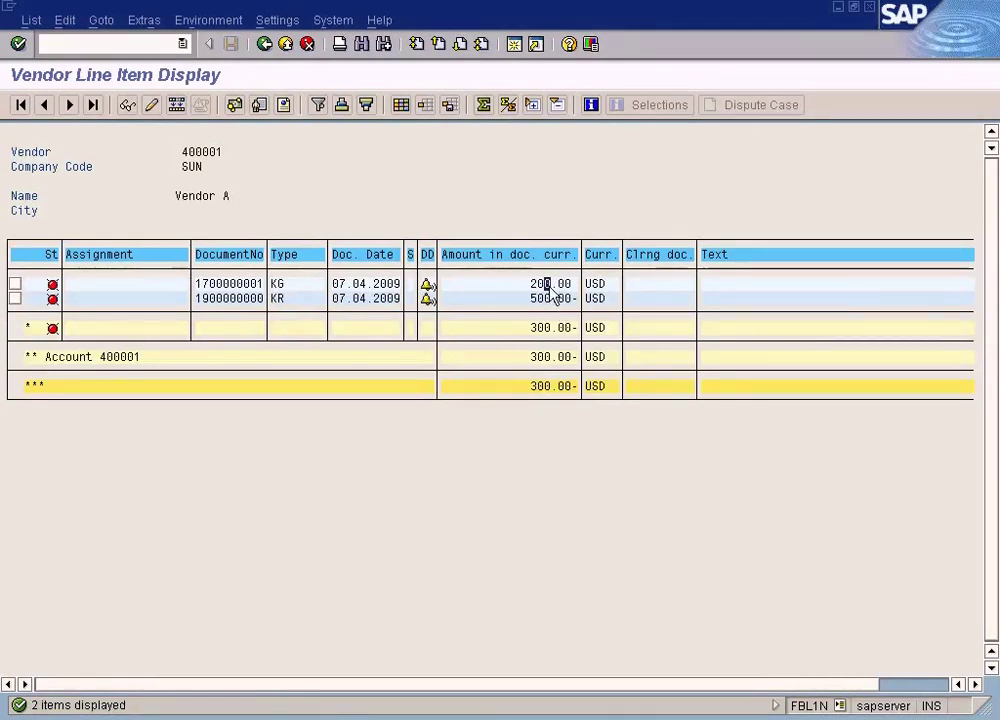
click(521, 329)
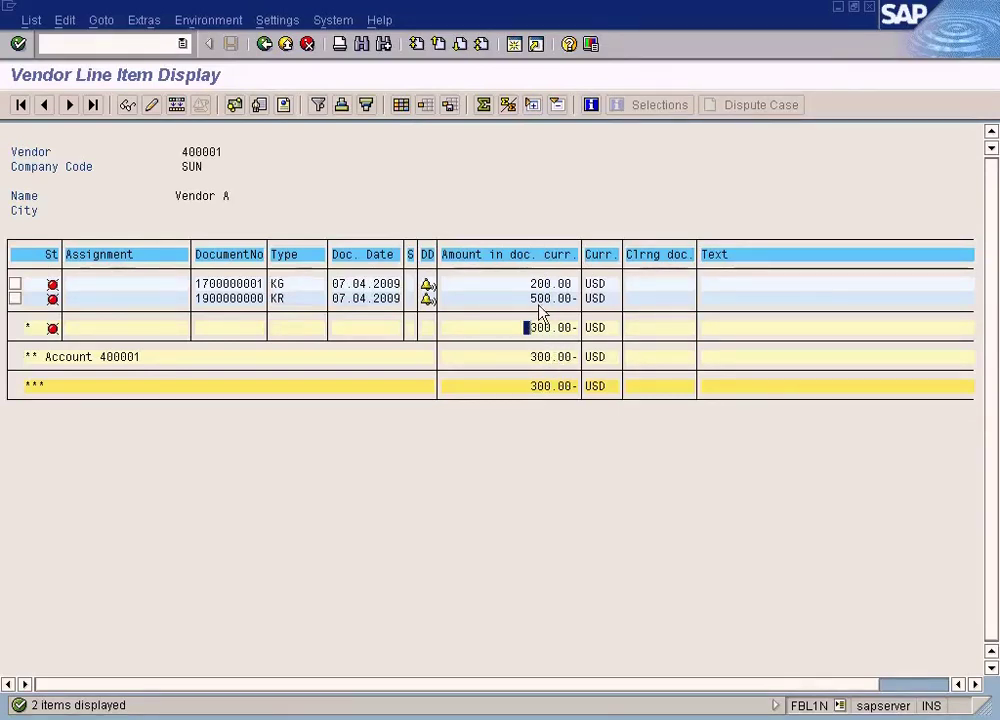
click(540, 328)
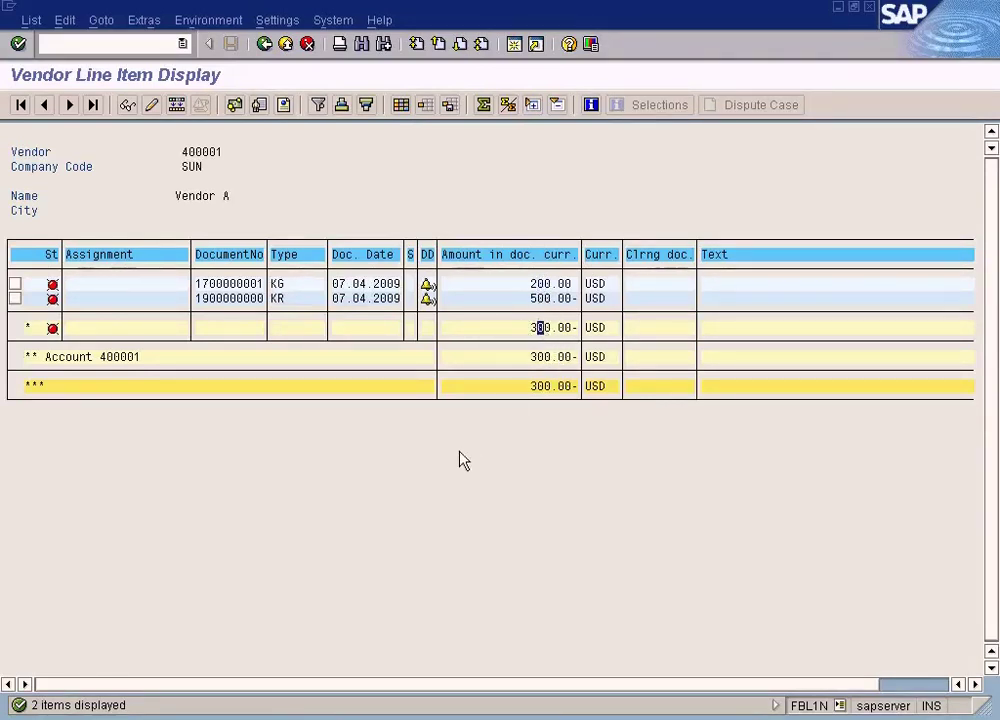